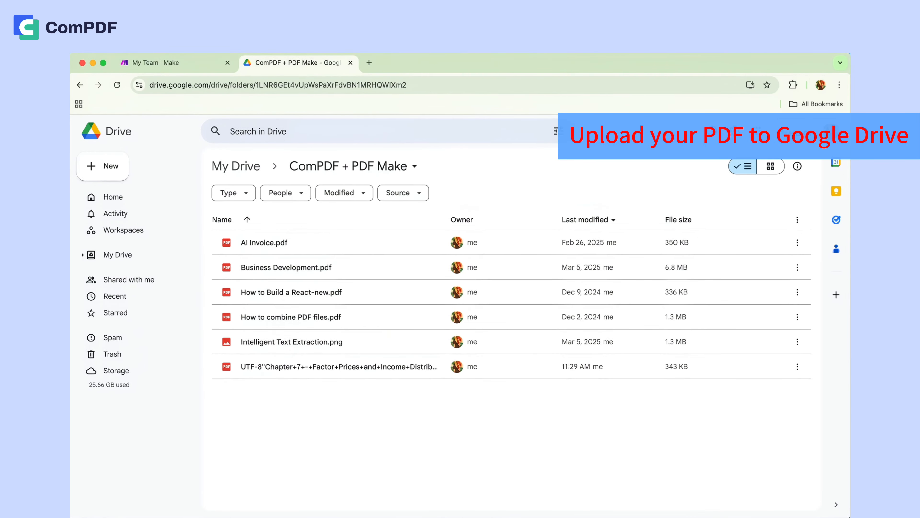
- Upload pdf-to-excel.pdf to the ComPDF + PDF Make folder in Google Drive
drag(492, 468, 737, 363)
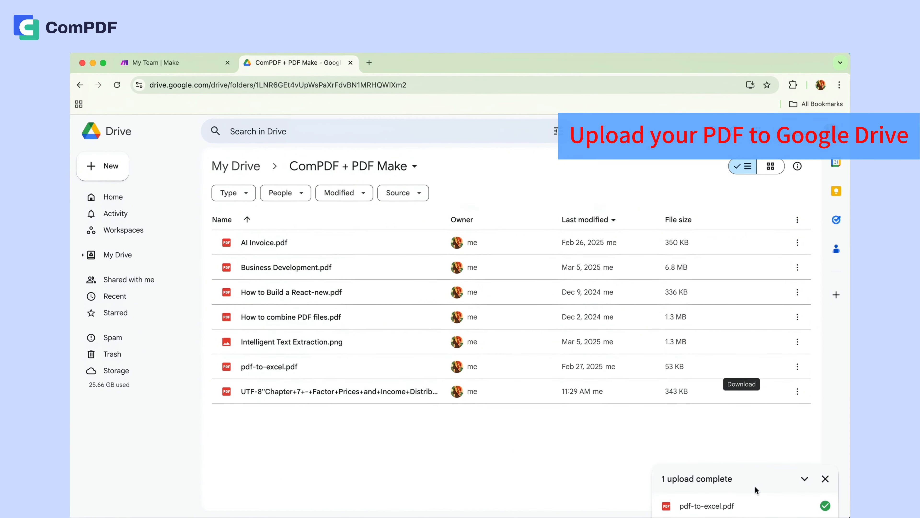
- Switch to Make and create a new scenario named "PDF to Excel"
click(170, 63)
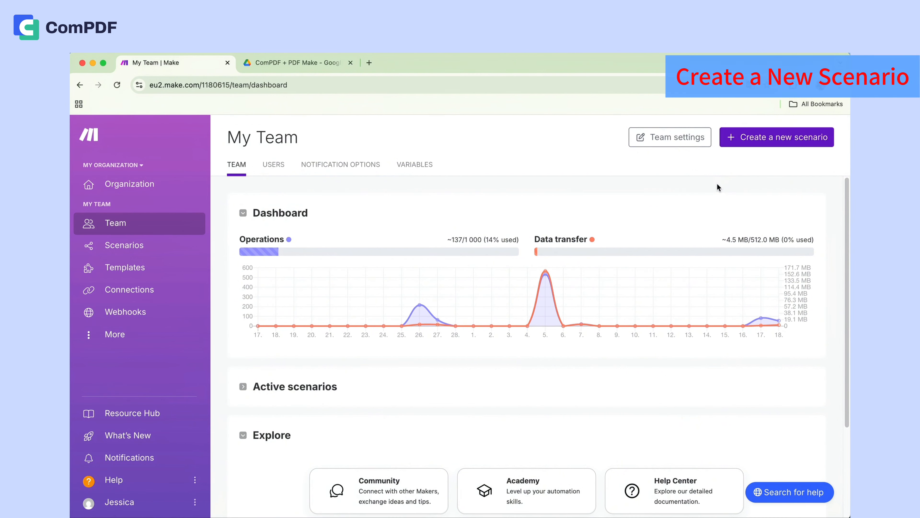
click(743, 143)
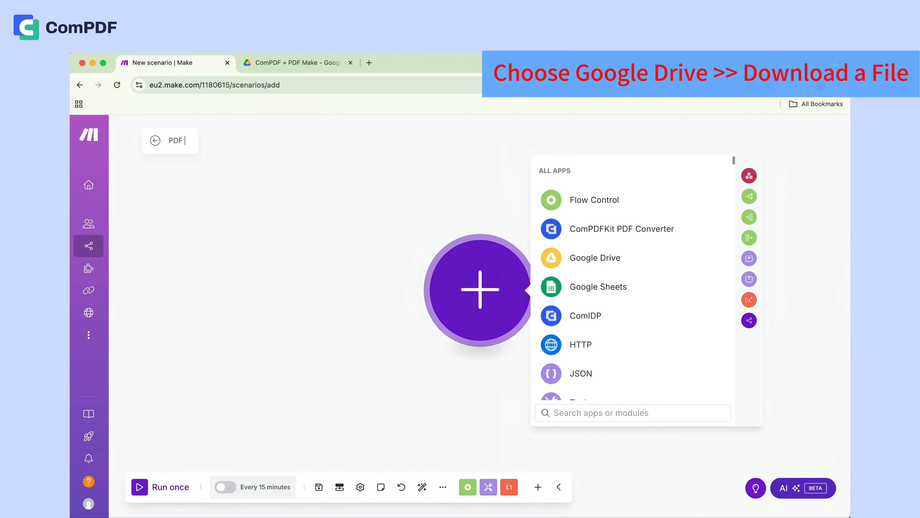
text(to Excw)
key(BackSpace)
text(el)
- Add a Google Drive Download a File module that takes pdf-to-excel.pdf from the ComPDF + PDF Make folder, selected from the list
click(590, 268)
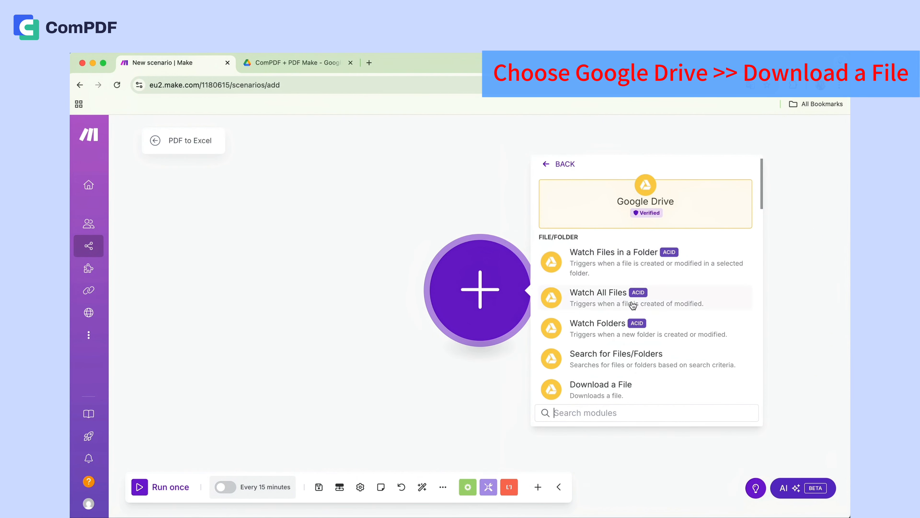
click(626, 395)
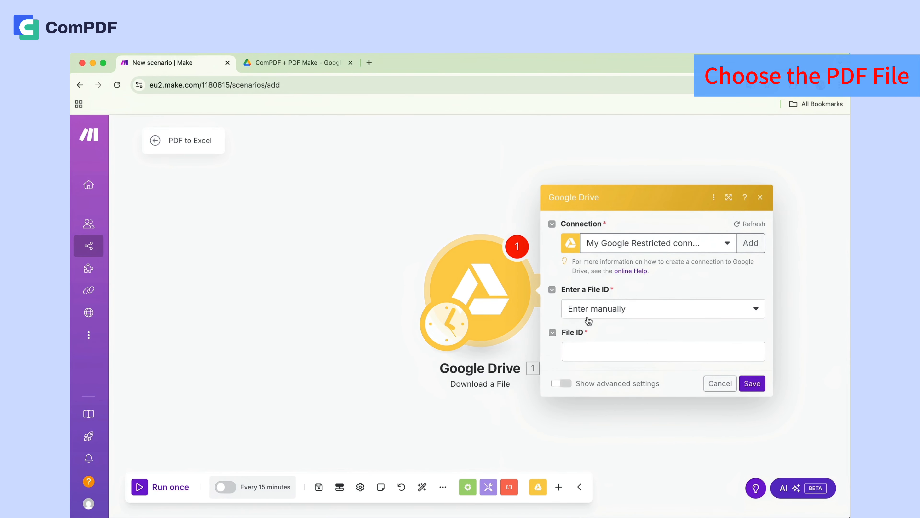
click(589, 318)
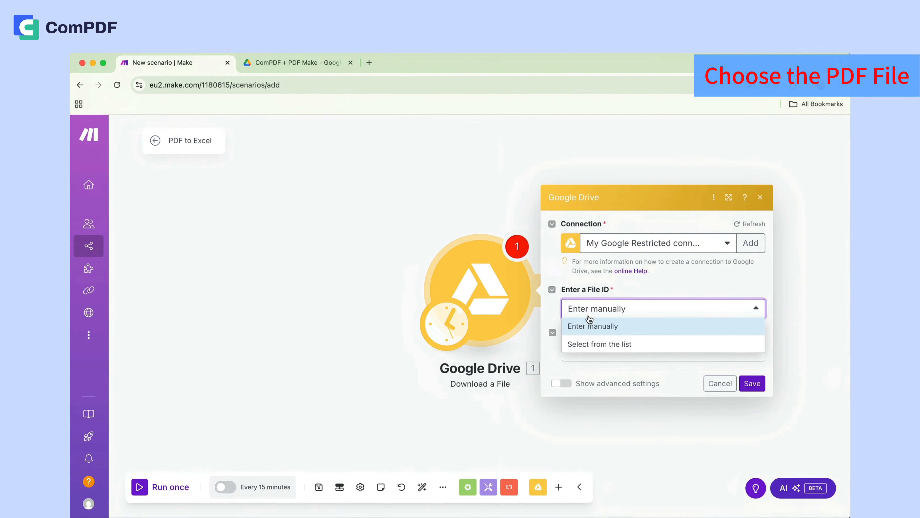
click(606, 348)
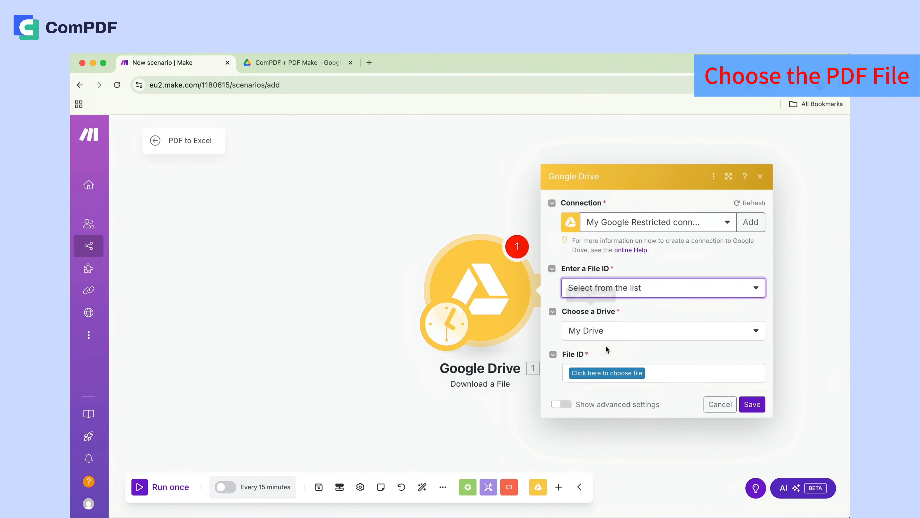
click(595, 374)
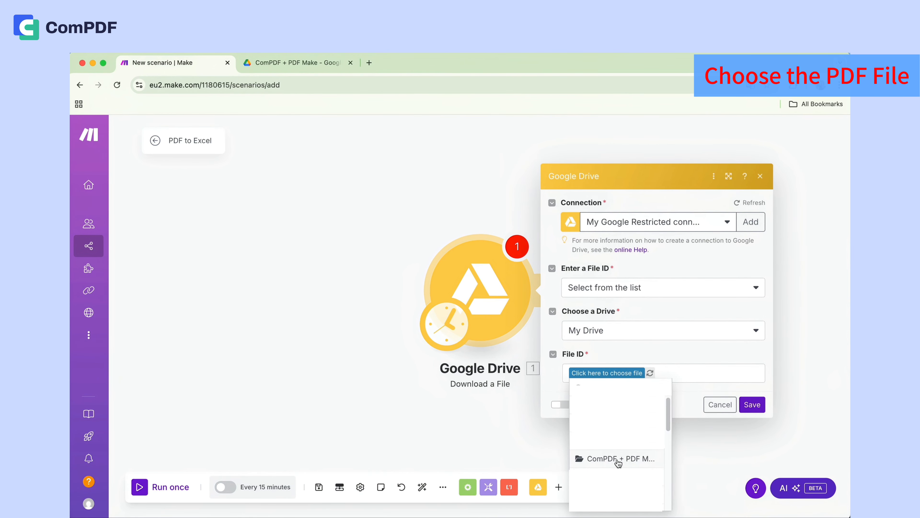
click(618, 458)
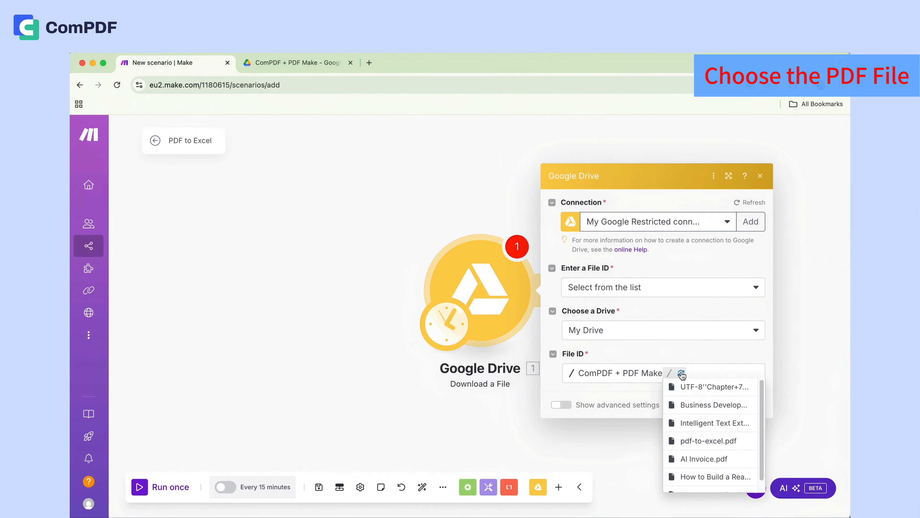
click(699, 442)
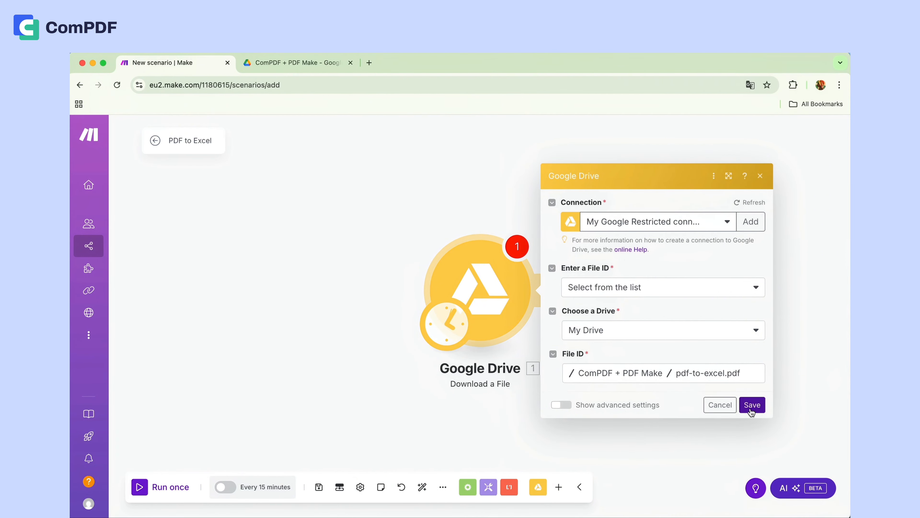
click(751, 409)
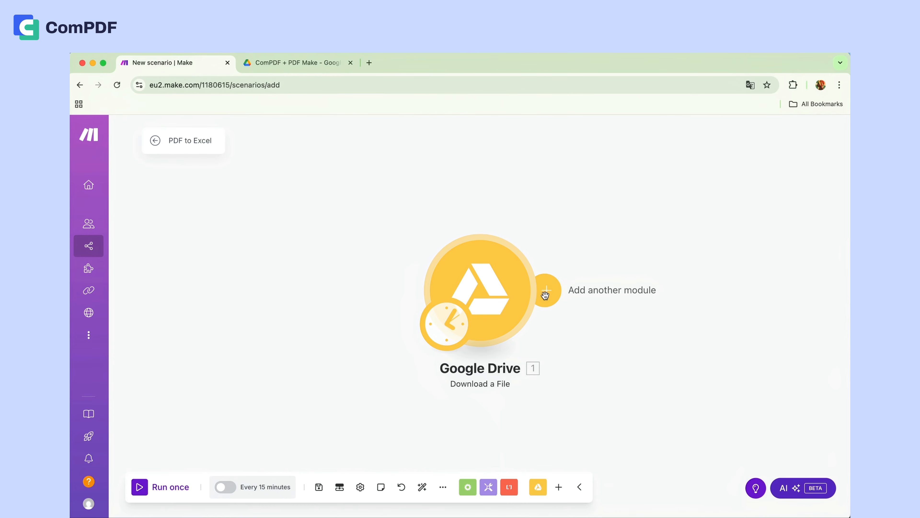
- Add the ComPDFKit PDF Converter module "Convert a PDF to Excel - Create a Task" after the Google Drive module
click(545, 294)
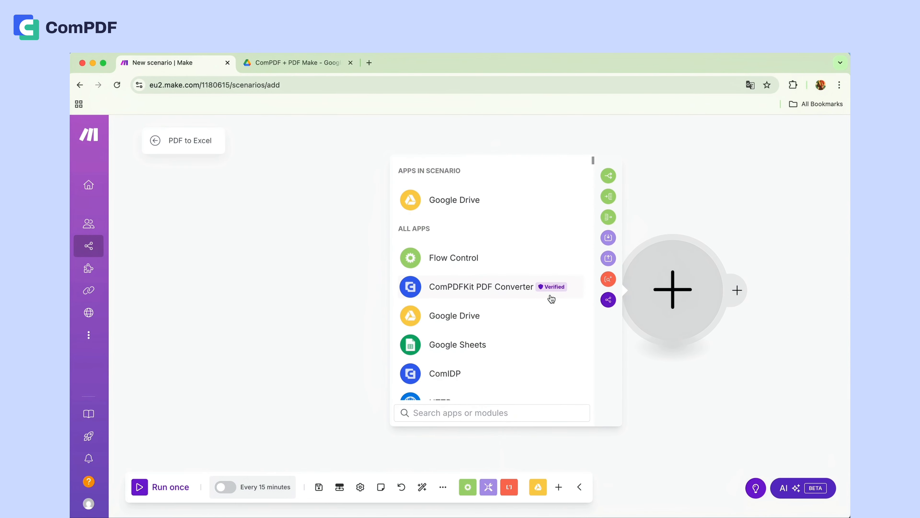
click(485, 288)
click(417, 411)
text(P)
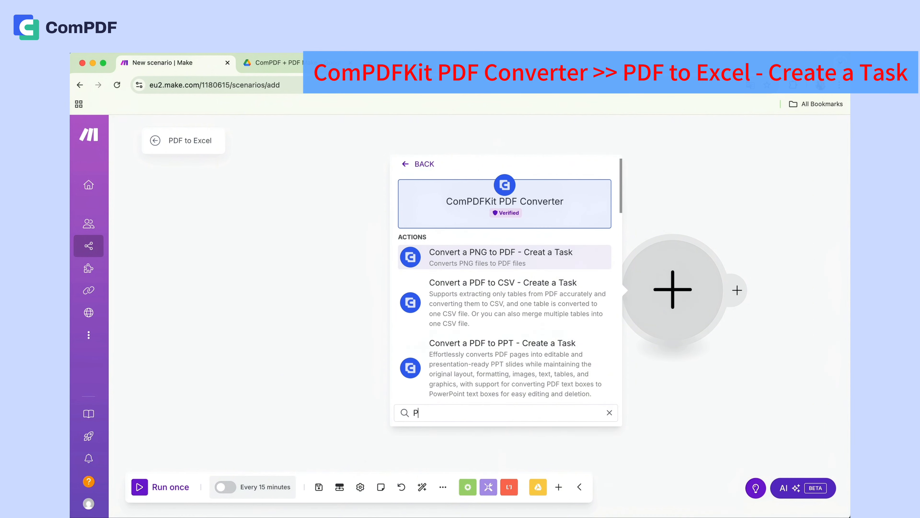
text(DF TO E)
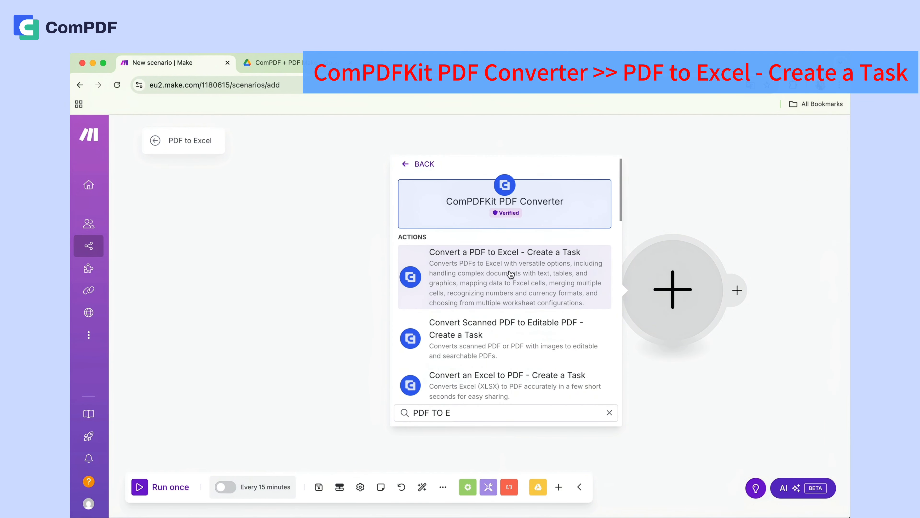
click(511, 274)
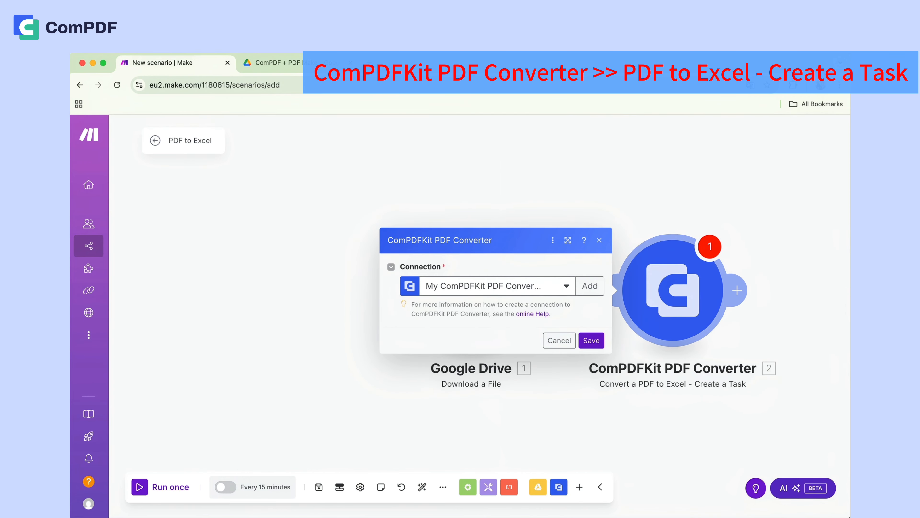
- Create the ComPDFKit PDF Converter connection with the public and secret keys, consulting the API Keys page, and save the module
click(590, 285)
click(671, 284)
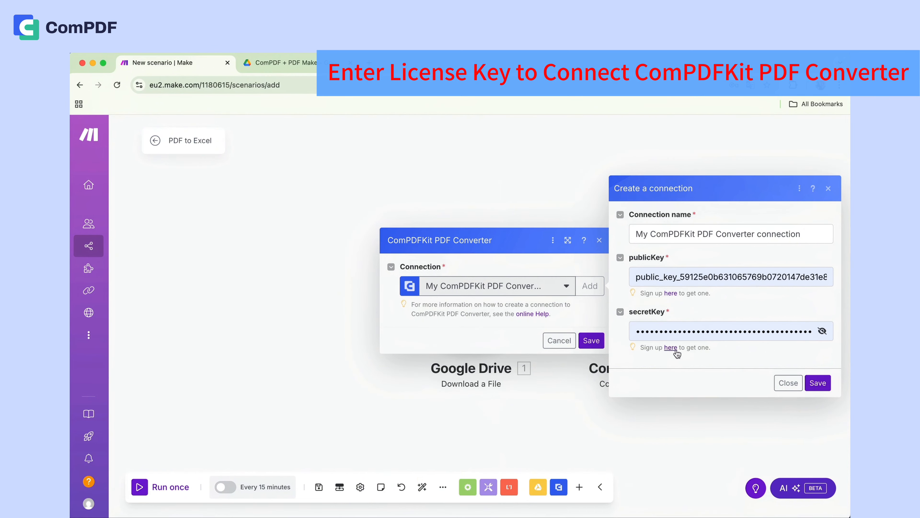
click(669, 347)
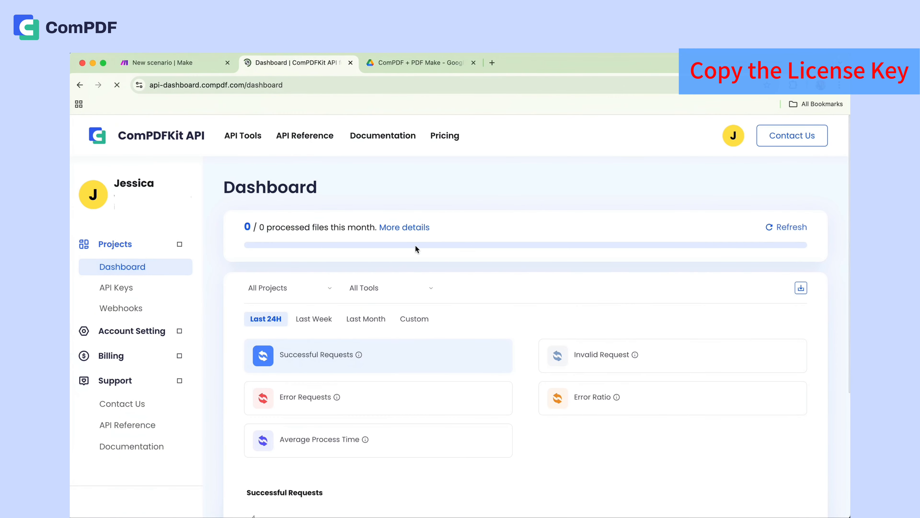
click(121, 290)
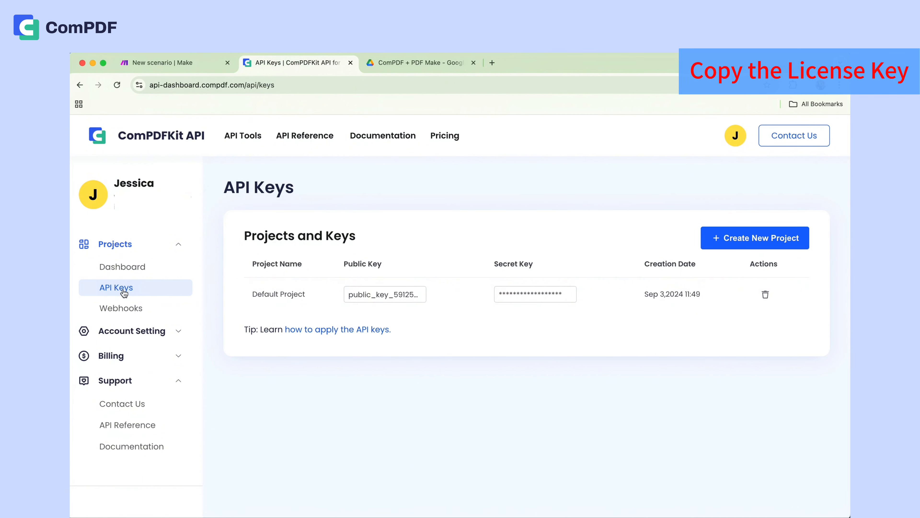
click(163, 66)
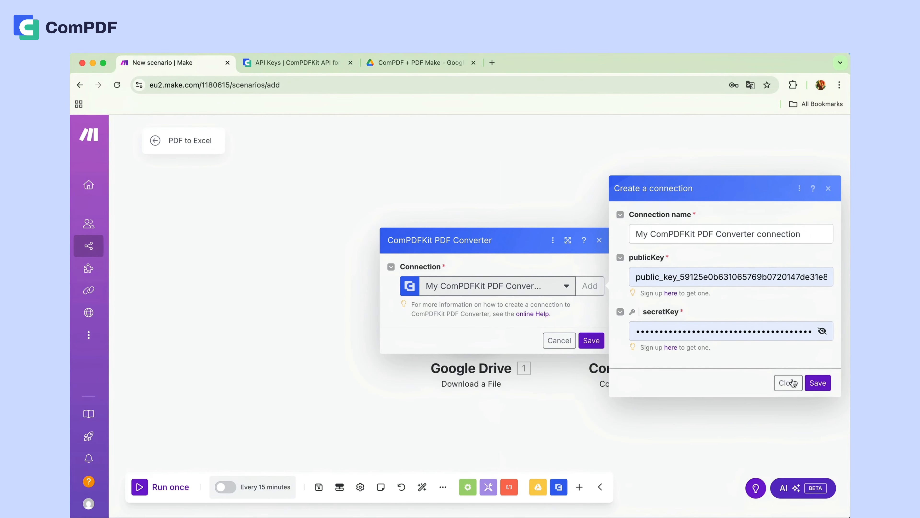
click(817, 383)
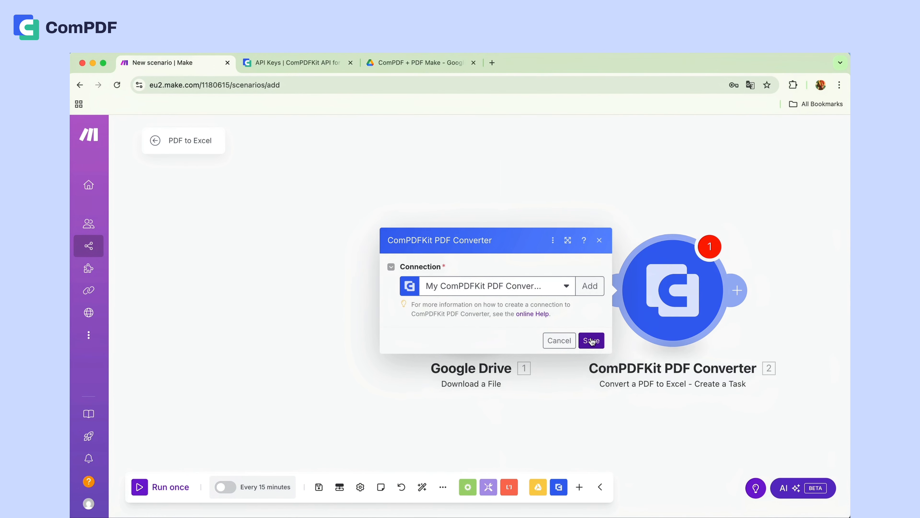
click(591, 340)
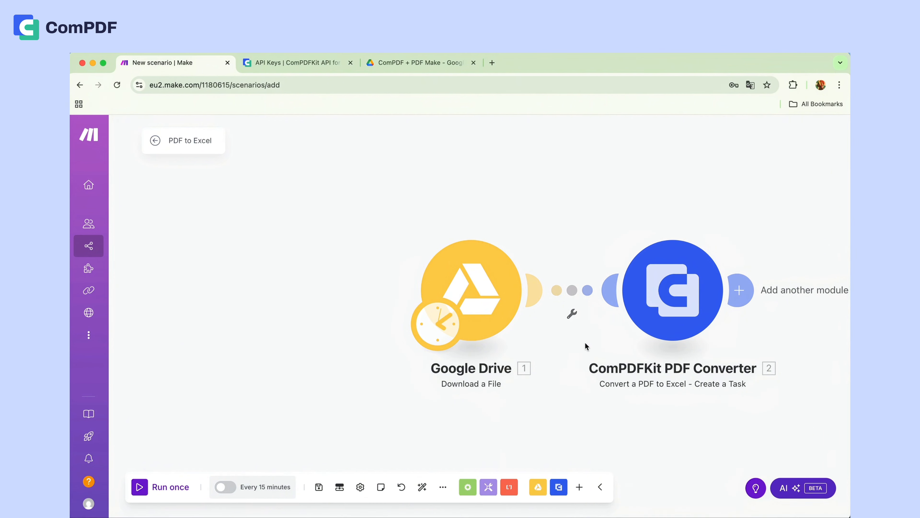
- Add a ComPDFKit PDF Converter Upload a File module and map its task ID to the PDF to Excel task's task ID
click(739, 292)
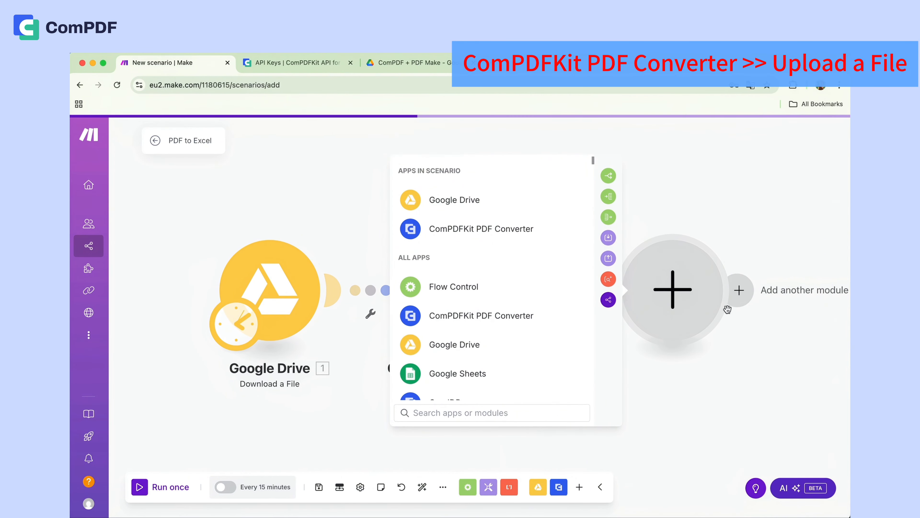
click(482, 229)
text(U)
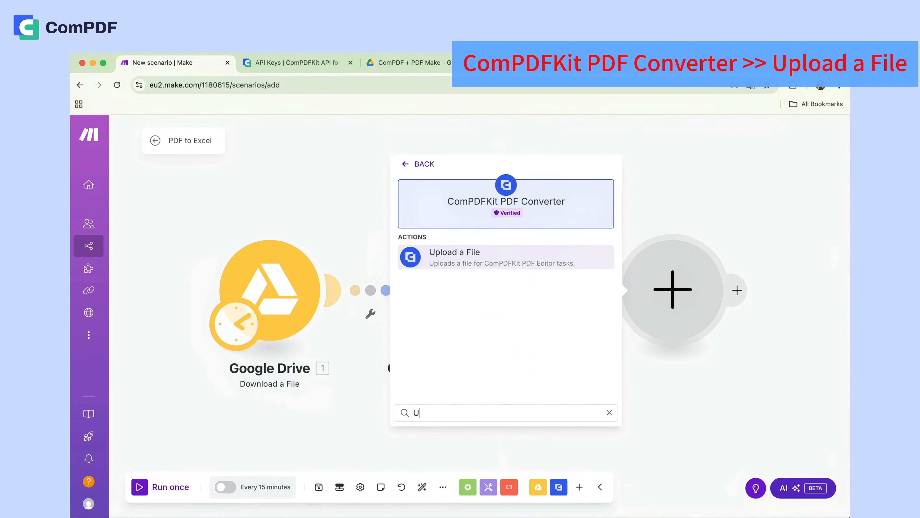
click(460, 262)
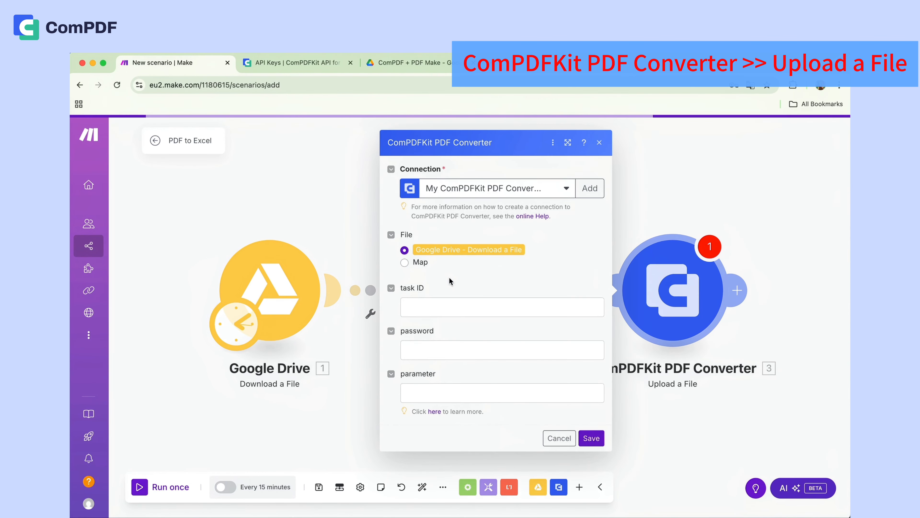
click(450, 307)
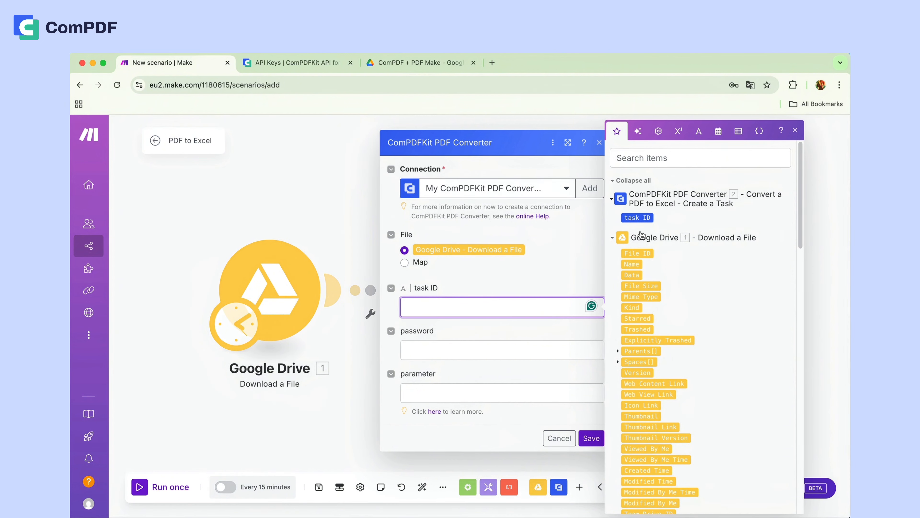
click(633, 217)
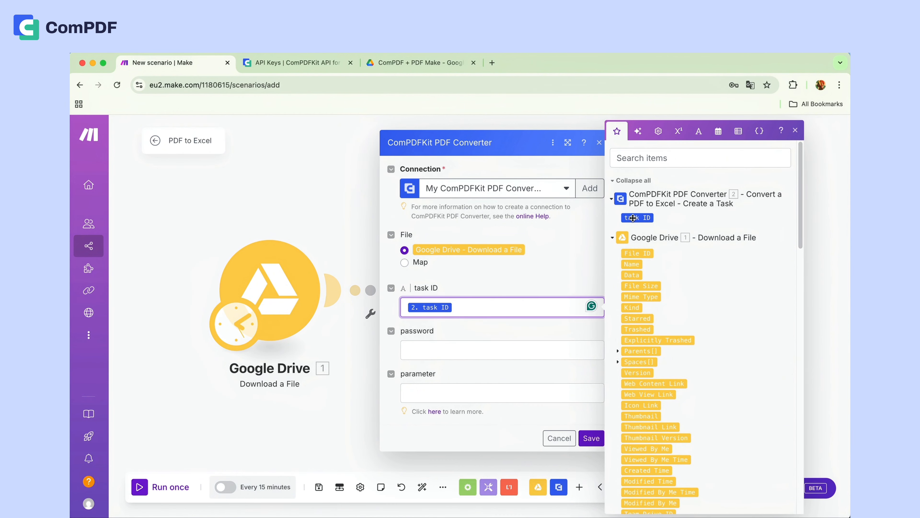
- Open the PDF to Excel guide in the ComPDFKit API reference, starting from the Upload a File module's parameter help link
click(423, 389)
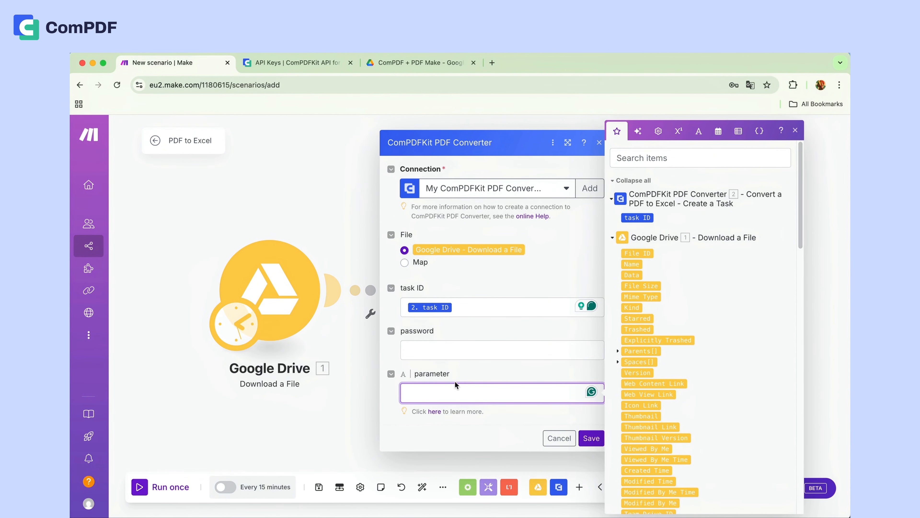
click(795, 131)
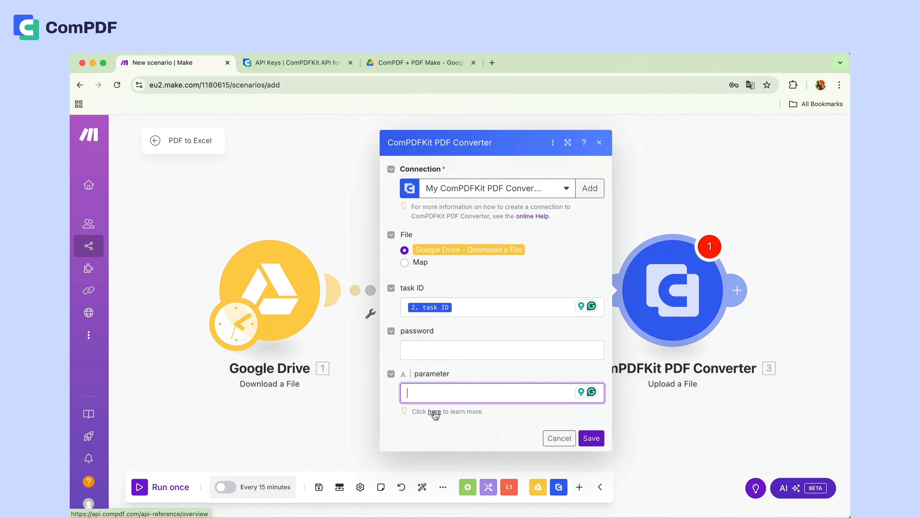
click(434, 412)
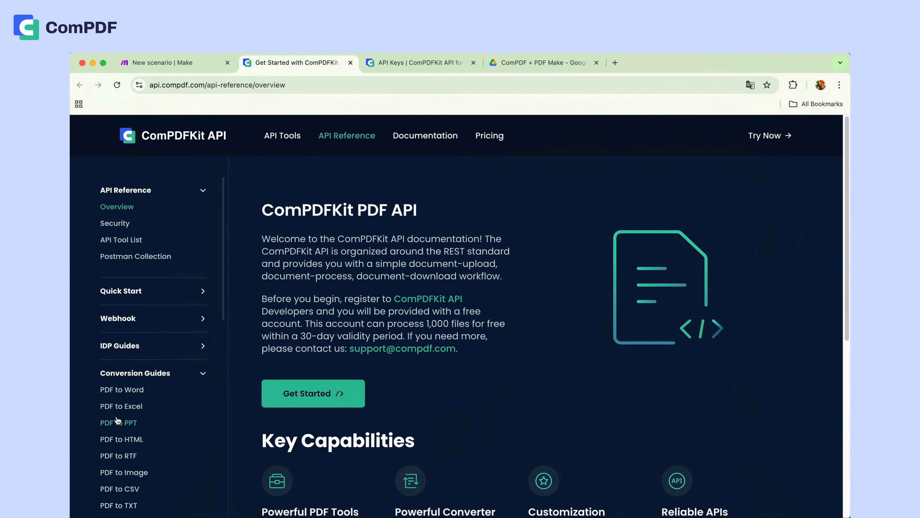
click(118, 406)
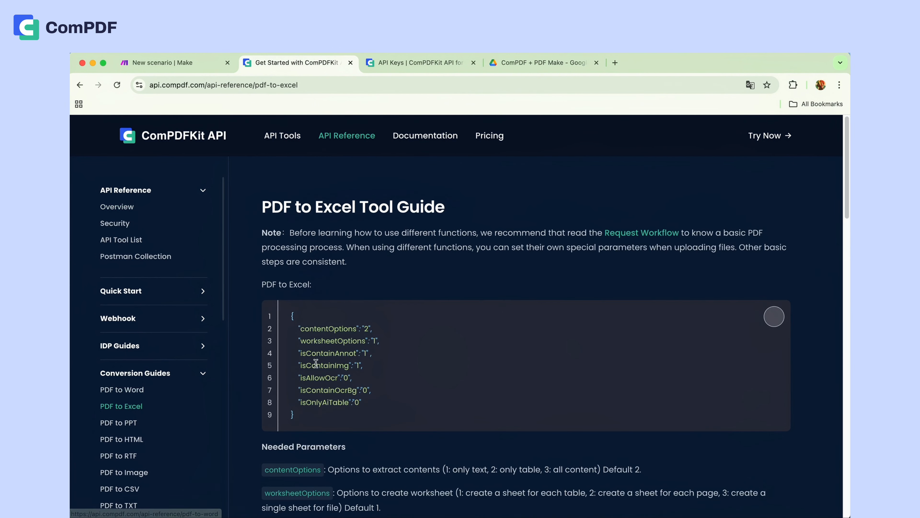
- Examine the Needed Parameters descriptions in the PDF to Excel guide, including content, worksheet, comment, picture, OCR and AI table options
scroll(414, 306, down, 3)
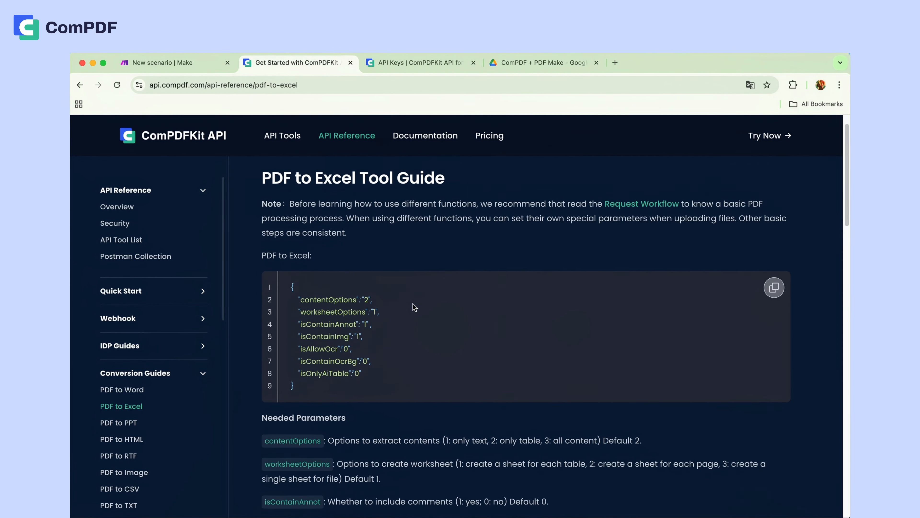
scroll(415, 307, down, 2)
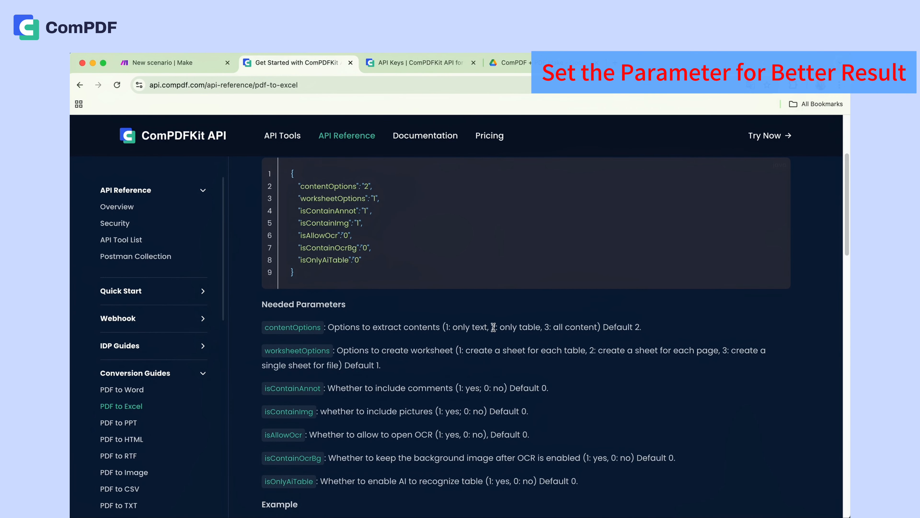
drag(493, 327, 597, 327)
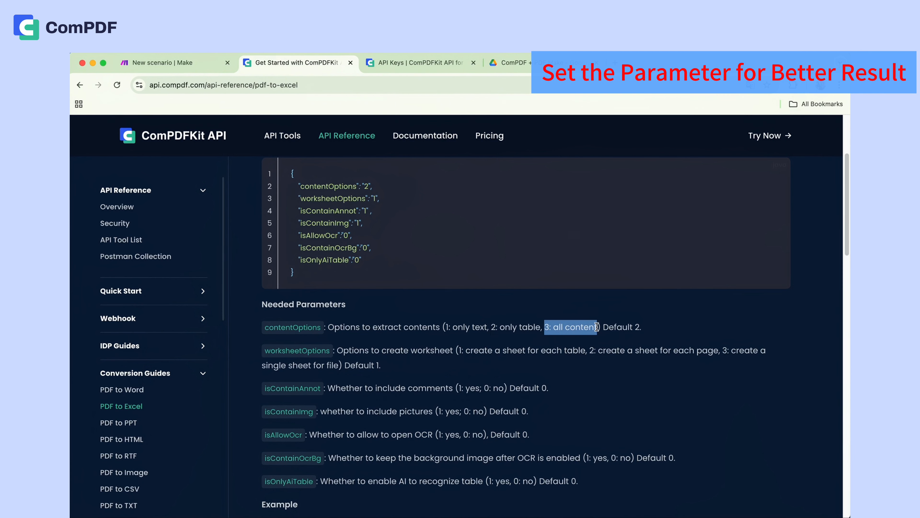
drag(337, 350, 584, 350)
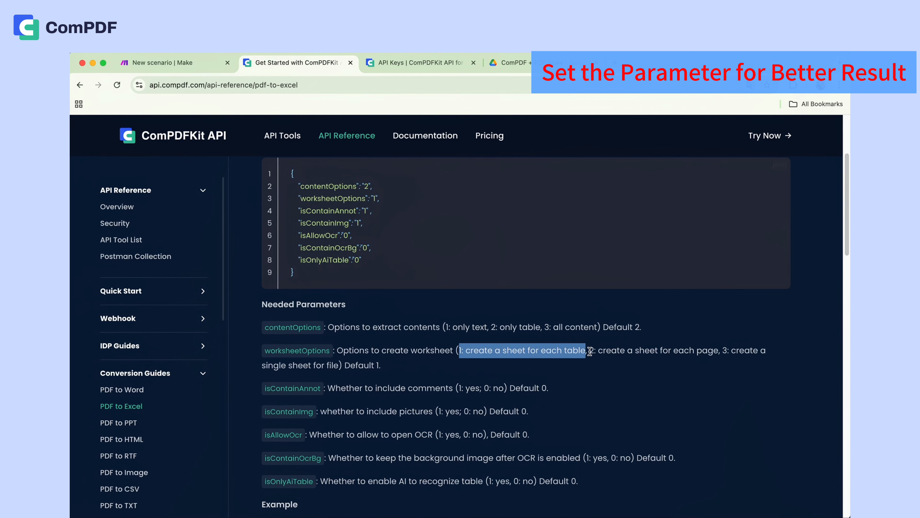
drag(589, 351, 335, 361)
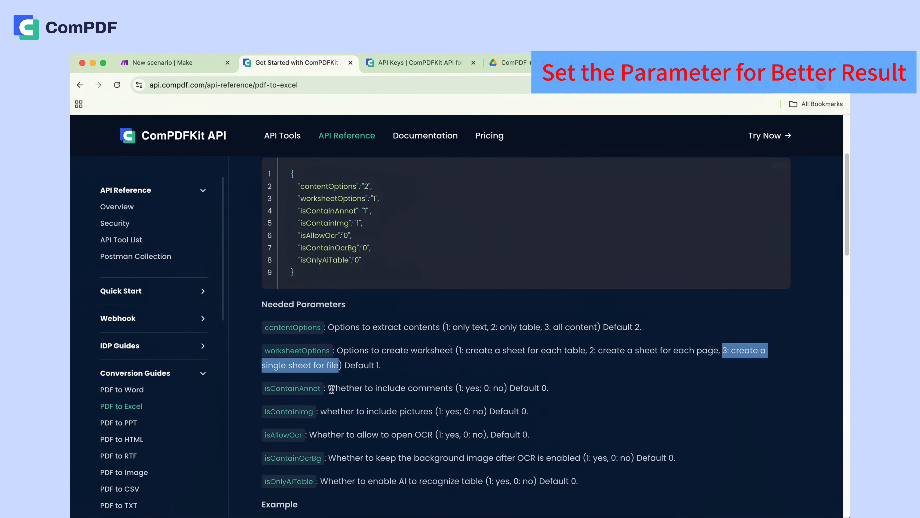
drag(376, 387, 457, 386)
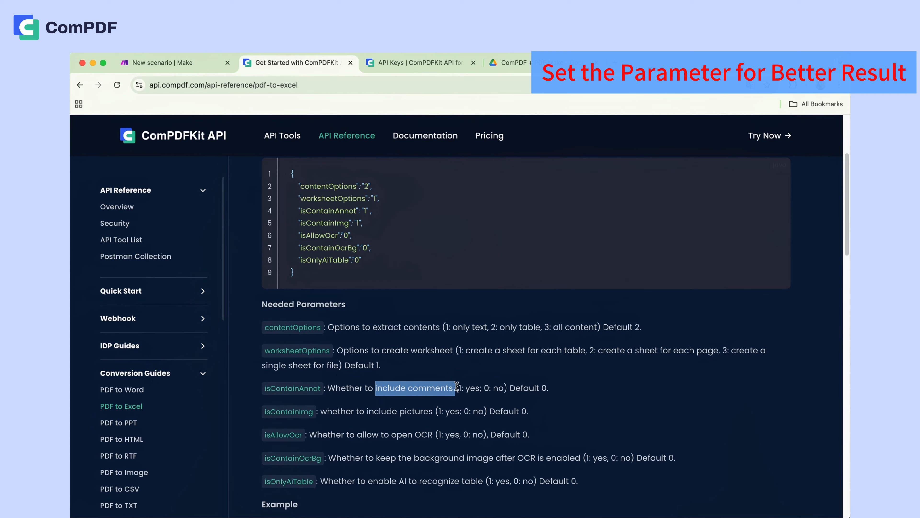
drag(364, 411, 433, 409)
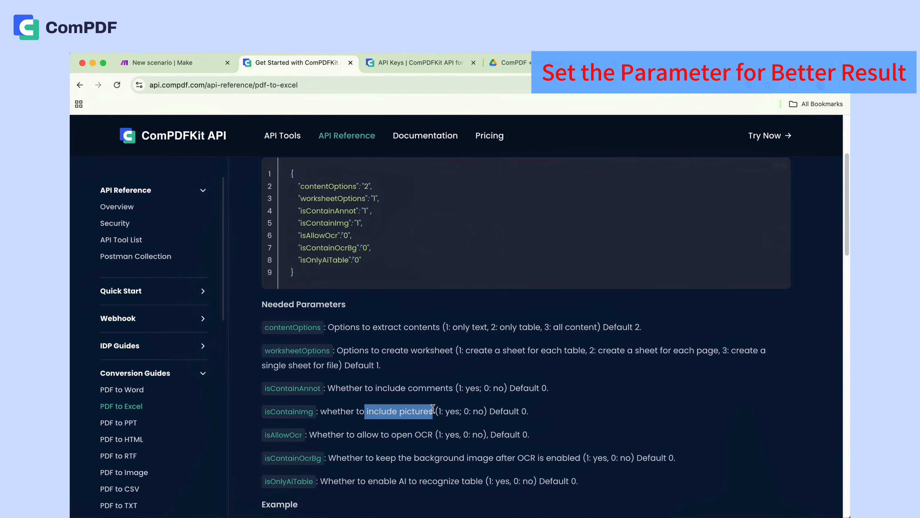
drag(357, 434, 436, 434)
drag(398, 481, 482, 478)
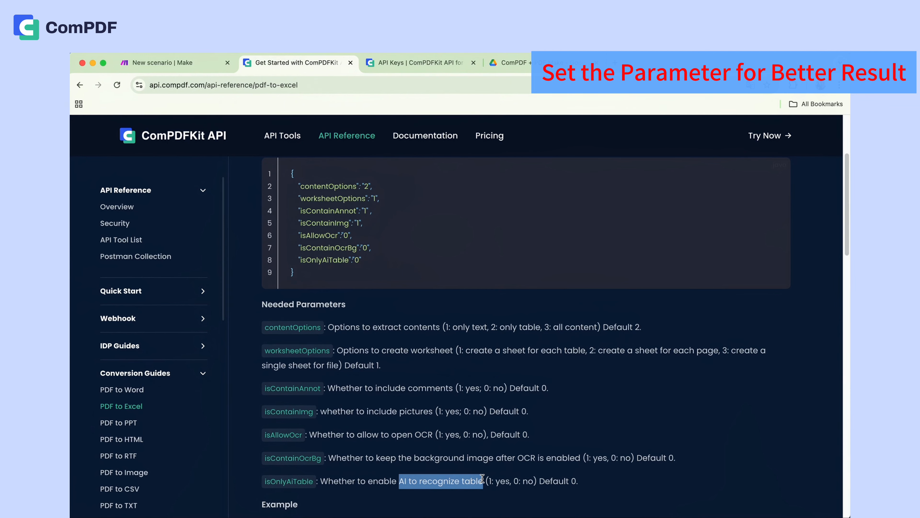
- Copy the guide's sample PDF to Excel JSON into the parameter field of the Upload a File module in Make
mouse_move(776, 177)
click(775, 176)
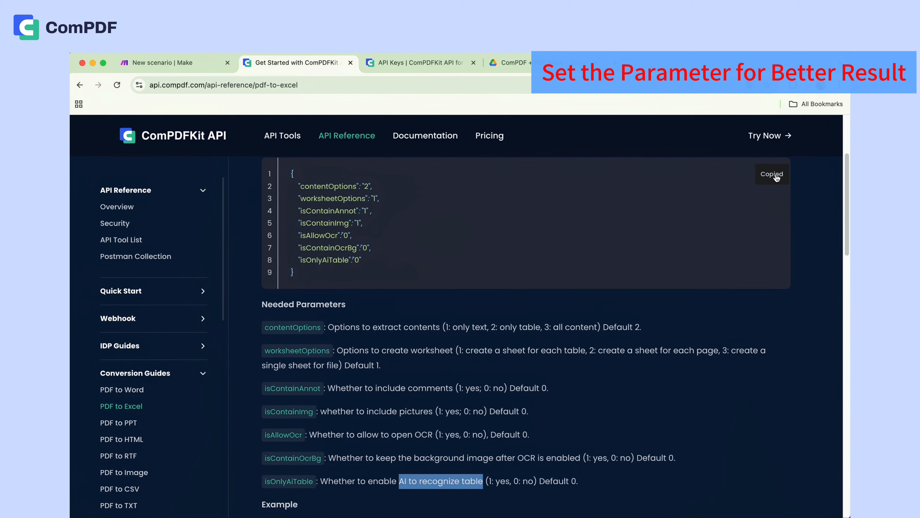
click(159, 64)
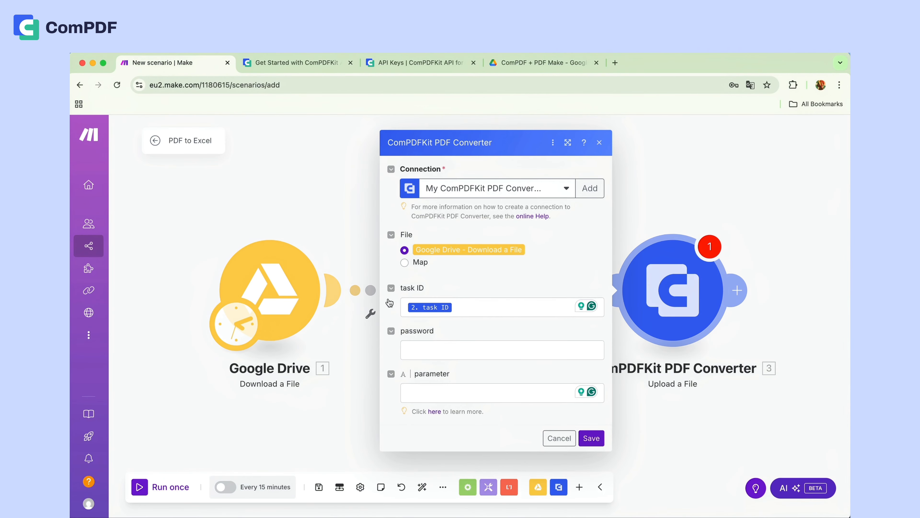
click(427, 391)
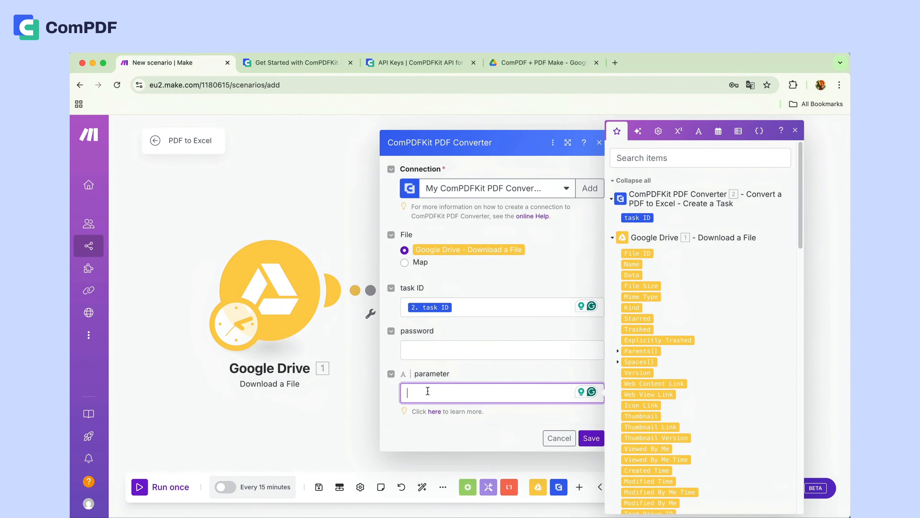
key(super+v)
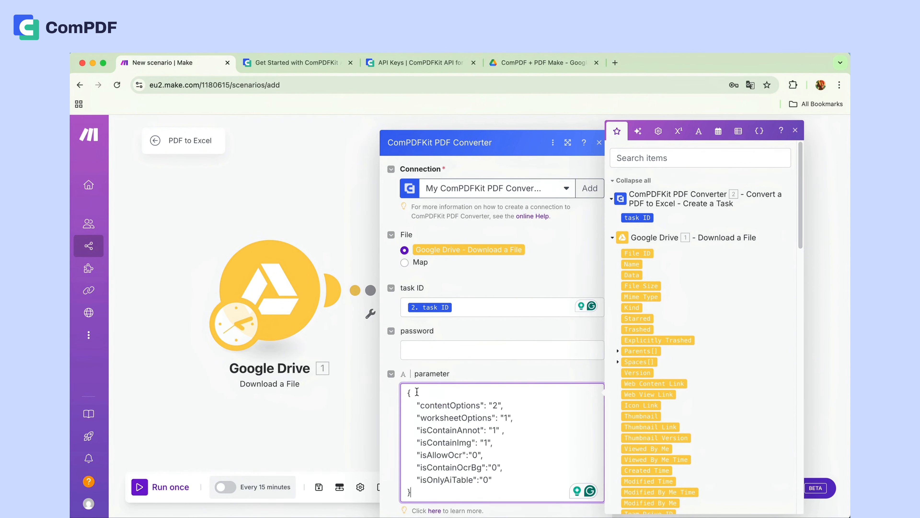
- Trim the parameter JSON to only contentOptions "2" and worksheetOptions "1", and save the Upload a File module
drag(489, 394, 517, 407)
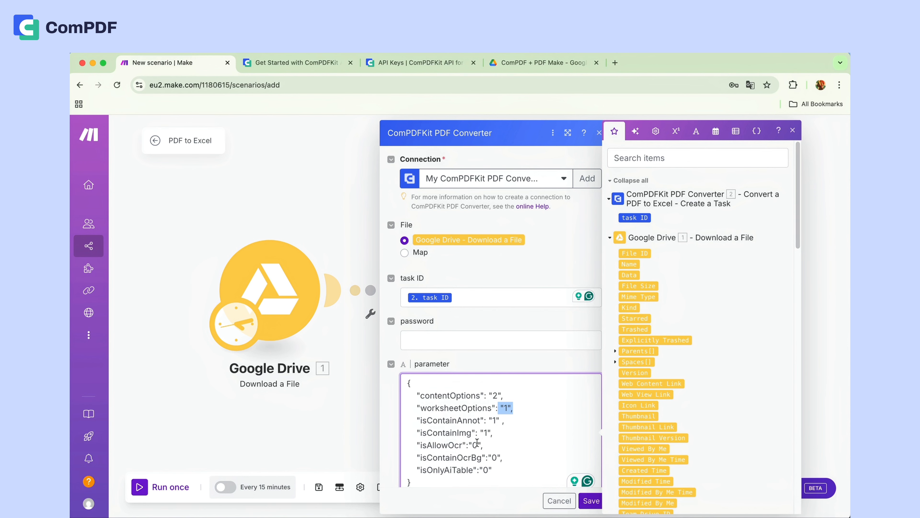
drag(415, 420, 466, 470)
key(BackSpace)
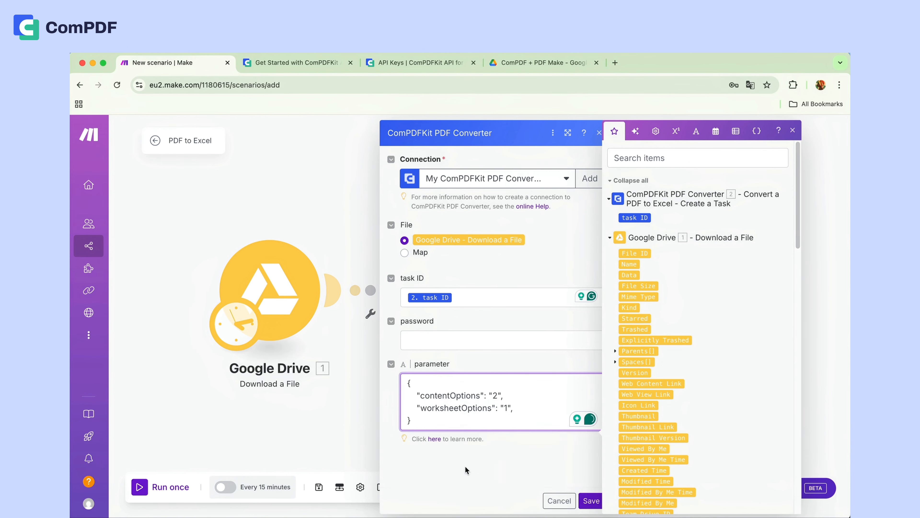
click(588, 502)
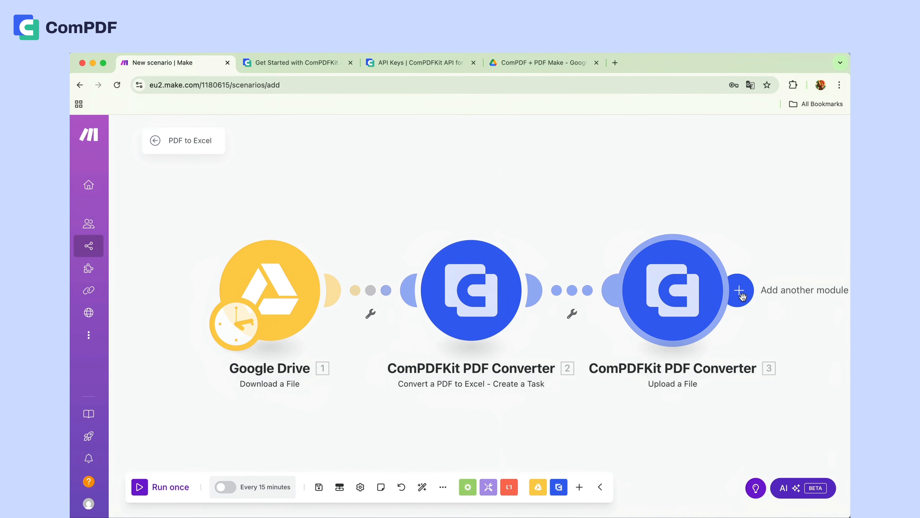
- Add a ComPDFKit PDF Converter Start a Task module, map its task ID to the PDF to Excel task's task ID, and save it
click(739, 290)
click(471, 314)
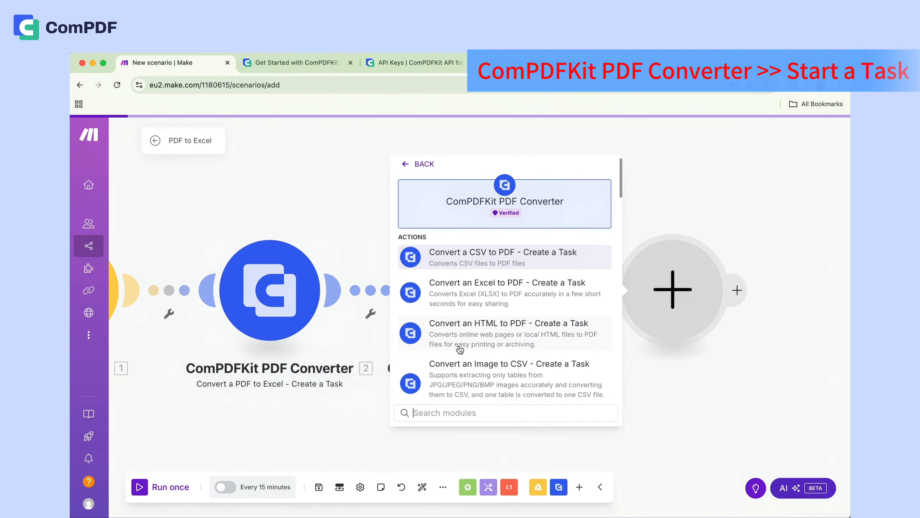
text(S)
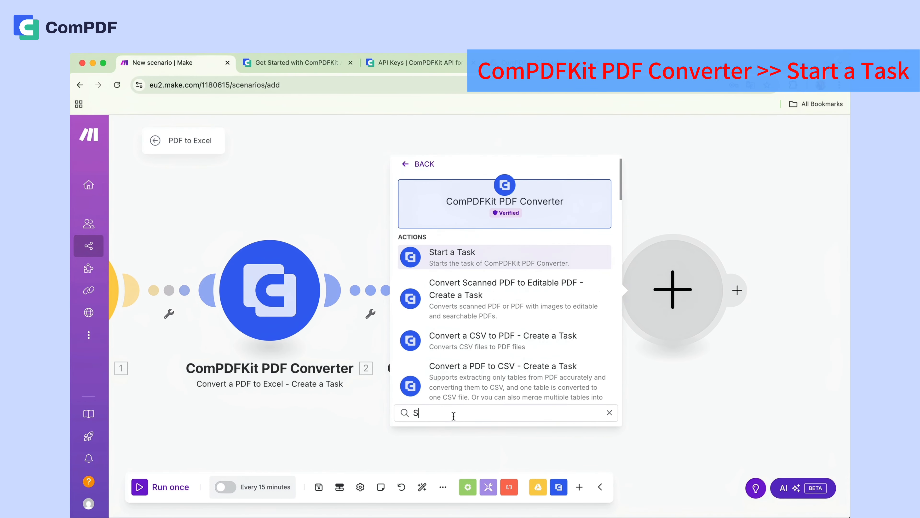
click(478, 267)
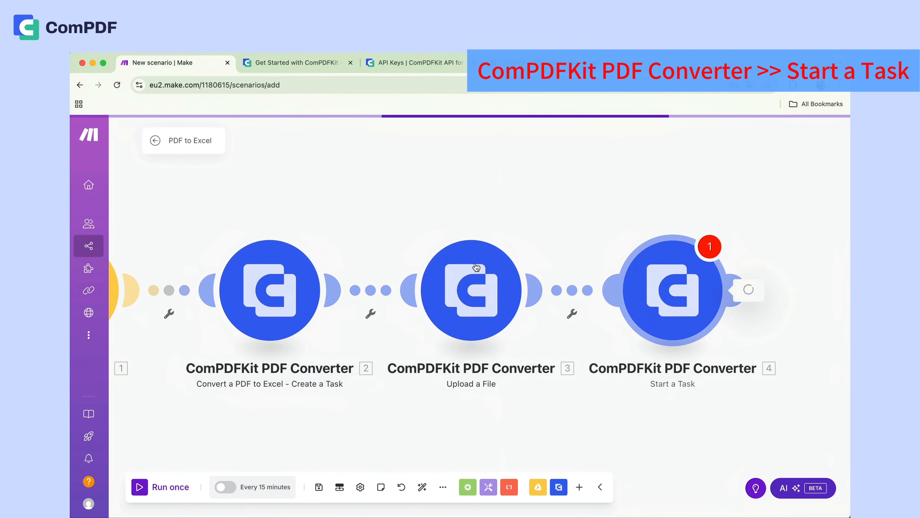
click(417, 331)
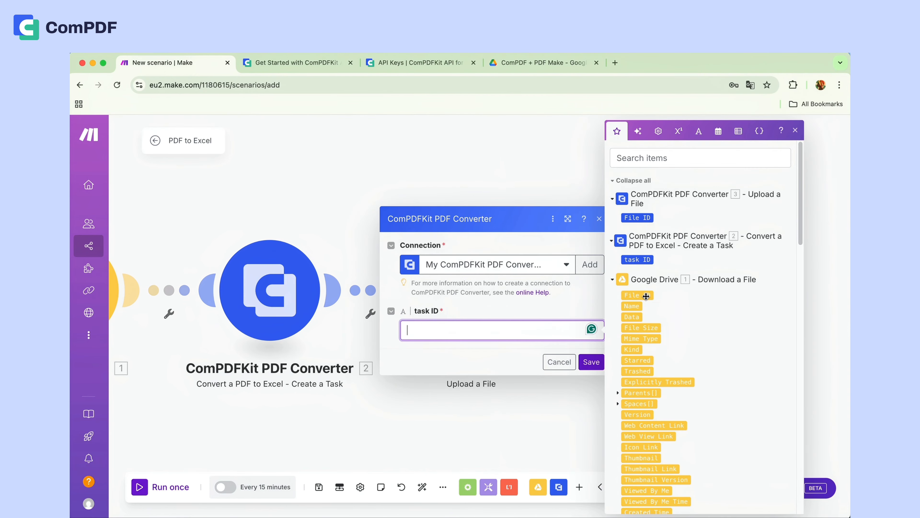
click(637, 259)
click(595, 363)
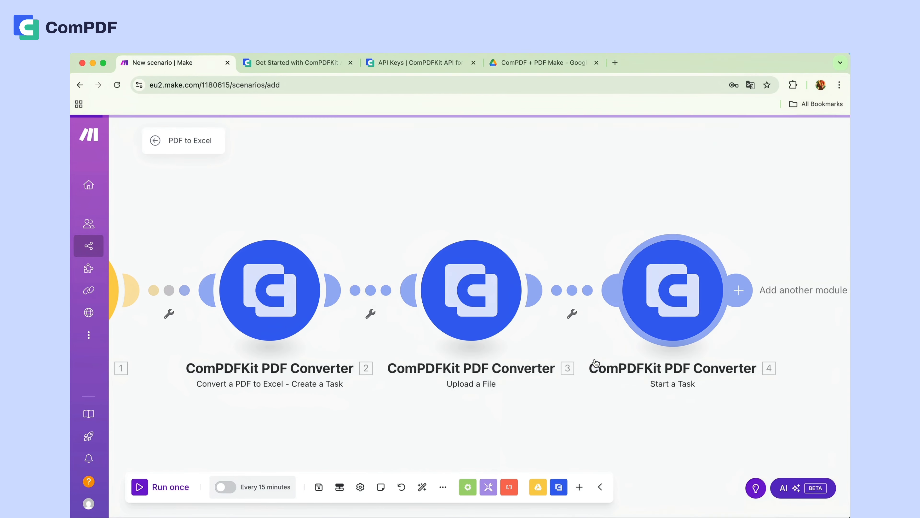
- Add a Flow Control Repeater after Start a Task with 30 repeats and save it
click(733, 290)
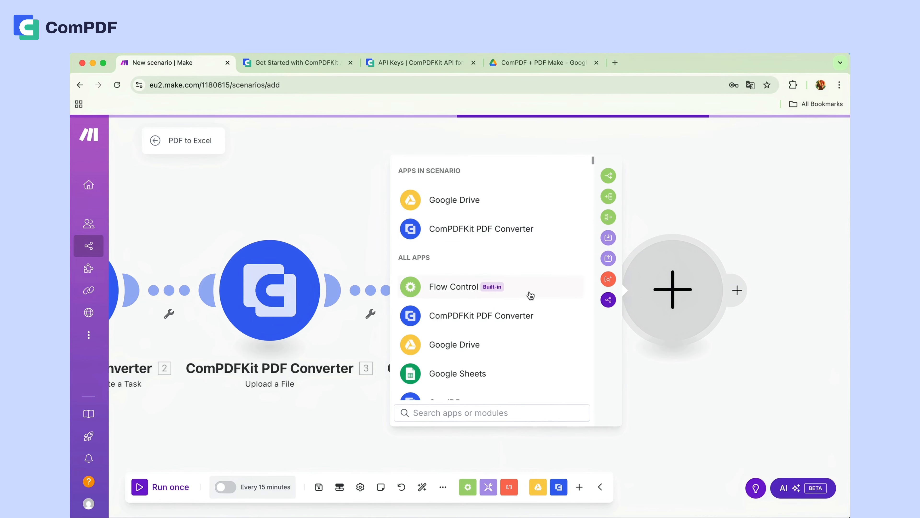
click(460, 290)
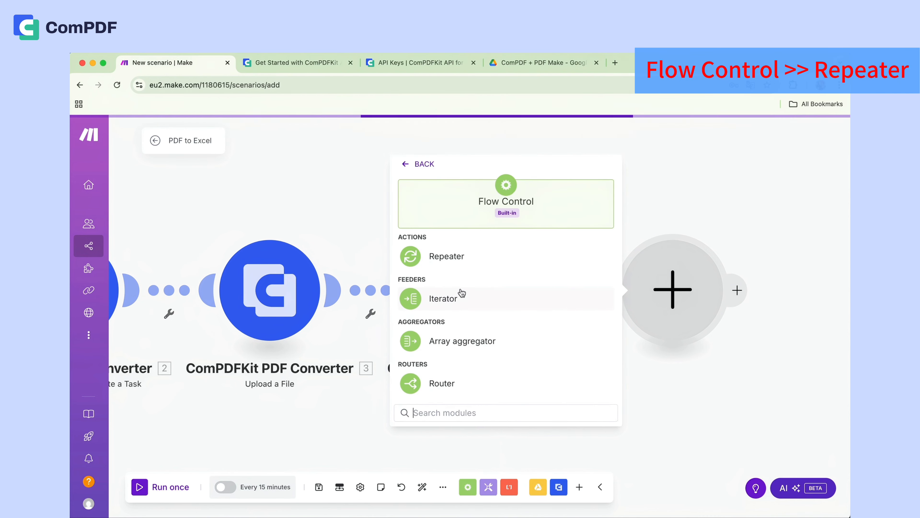
click(434, 262)
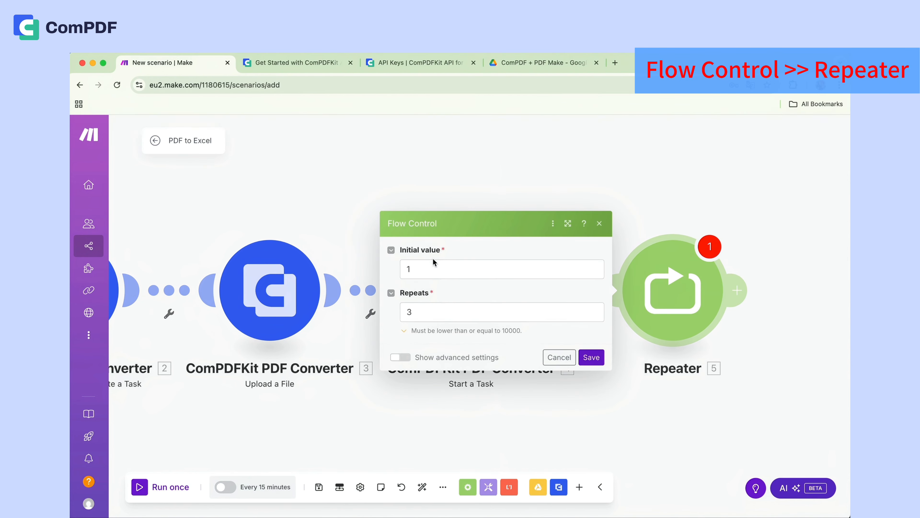
click(419, 311)
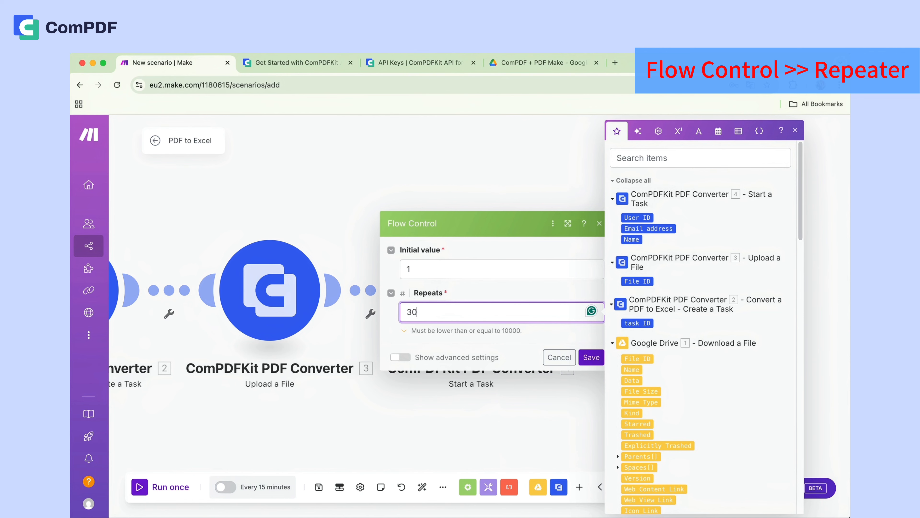
click(591, 357)
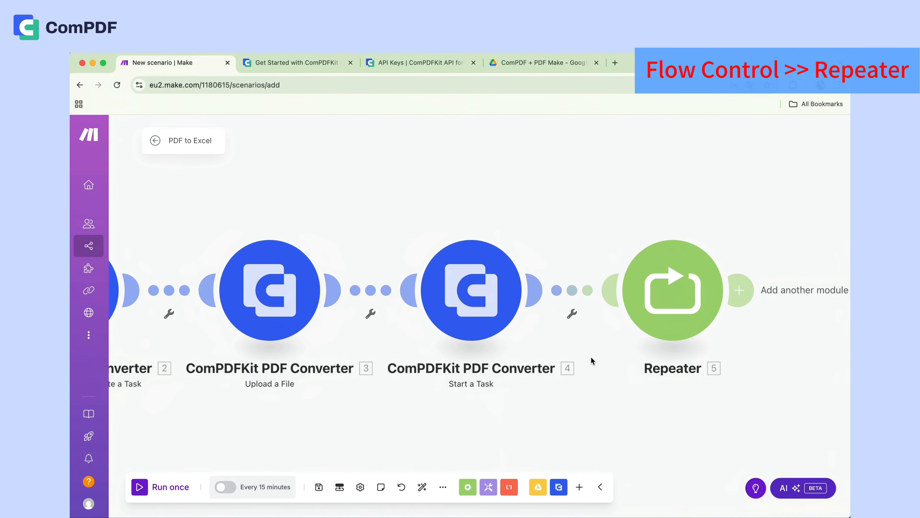
- Add a ComPDFKit PDF Converter Get the File Information module after the Repeater, map its file ID to Upload a File's File ID, and save it
click(736, 299)
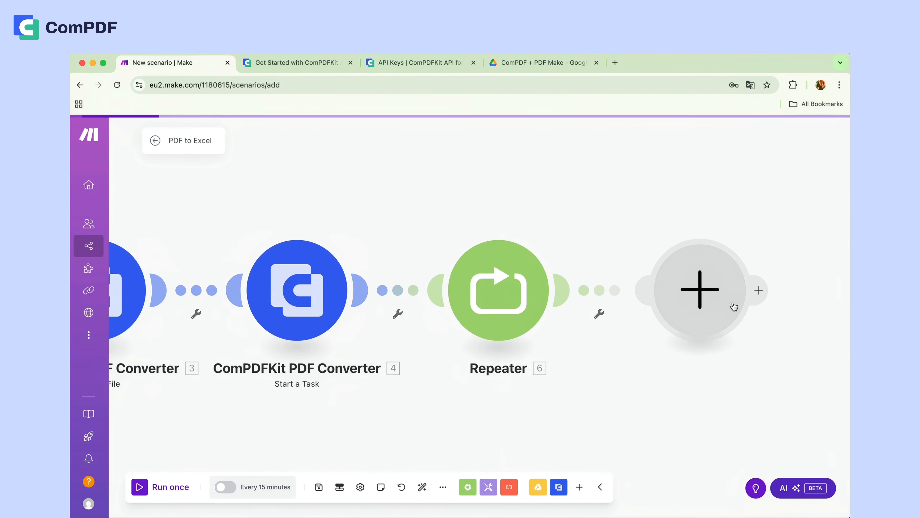
click(507, 315)
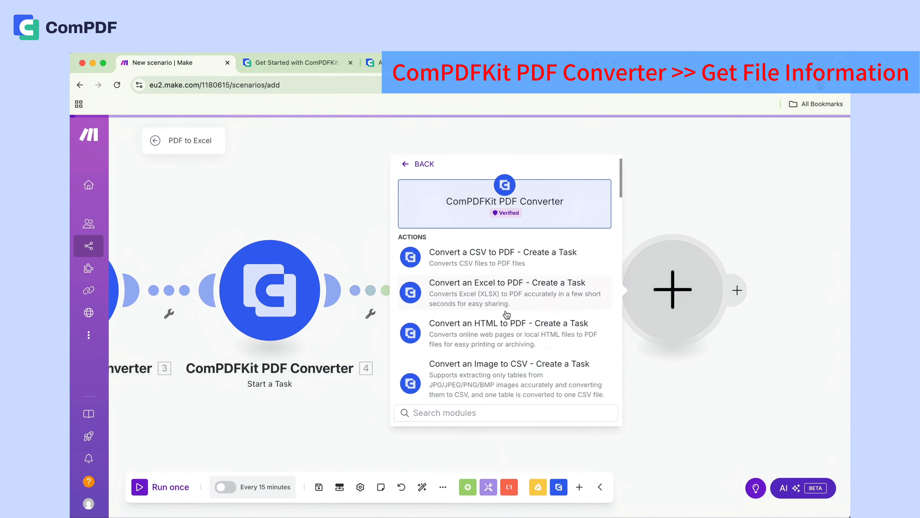
text(G)
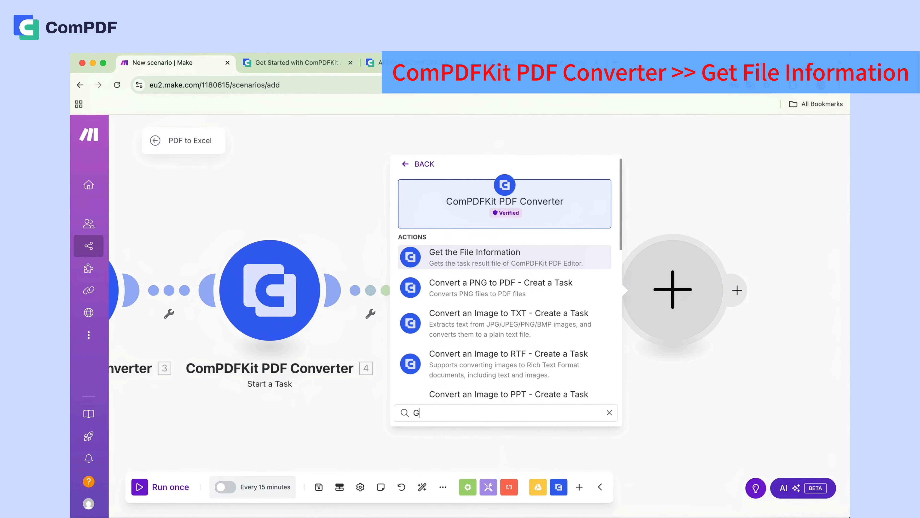
click(460, 257)
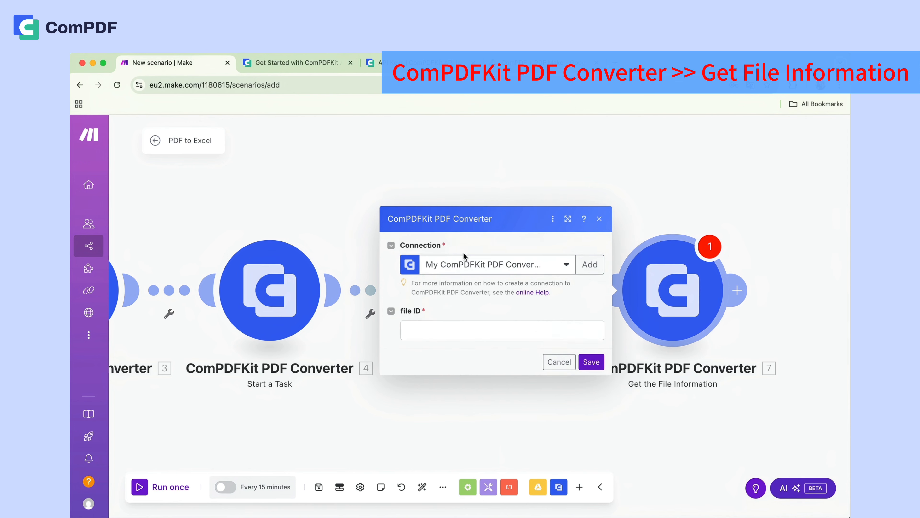
click(432, 334)
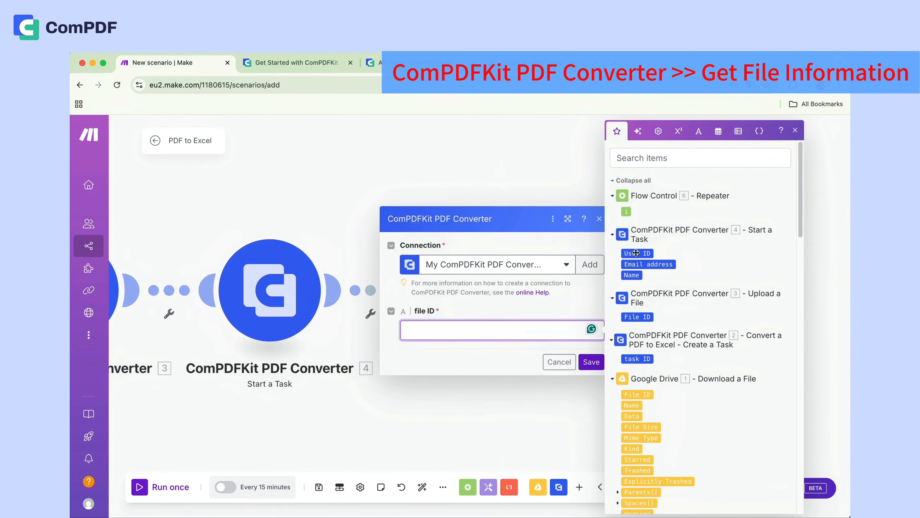
click(629, 317)
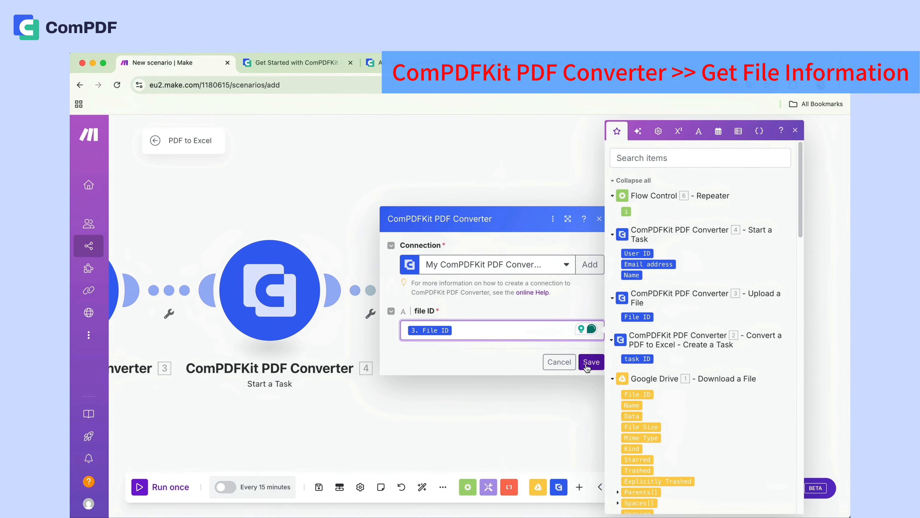
click(591, 362)
- Add a Router after Get the File Information and place a Tools Sleep module on its first route
click(739, 289)
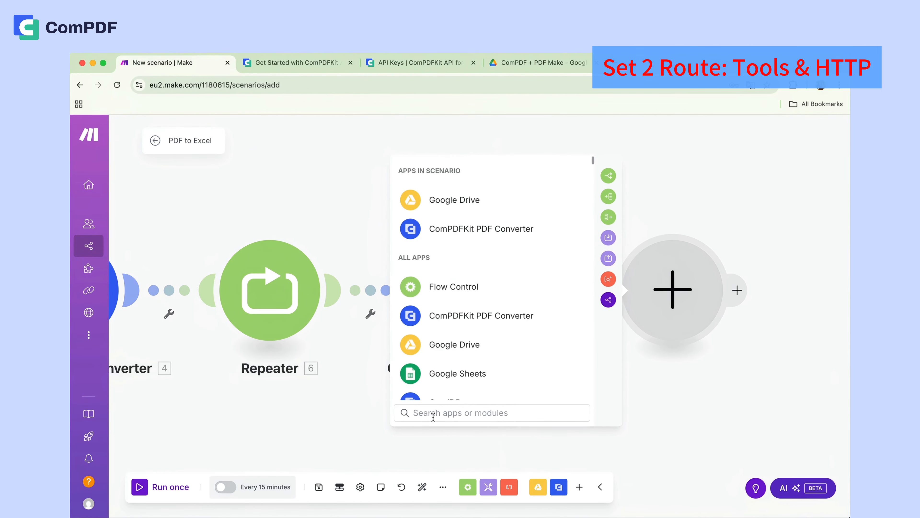
text(R)
click(433, 199)
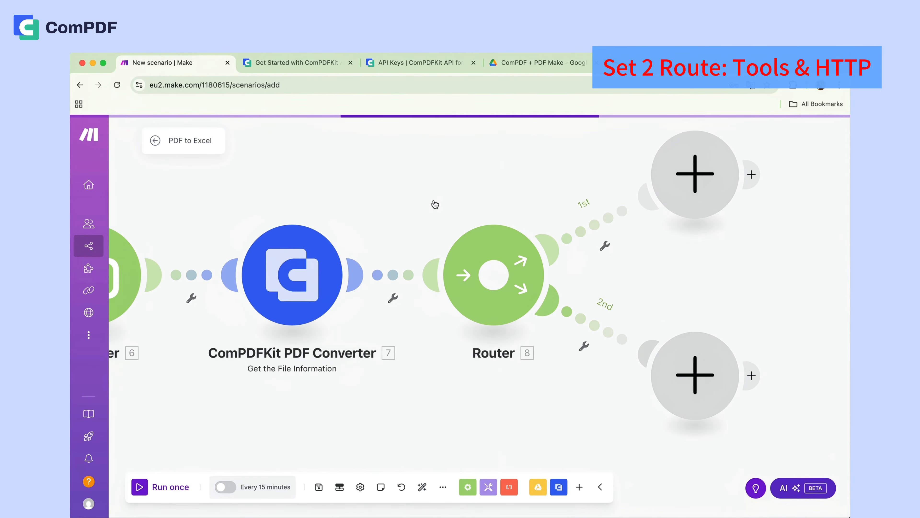
click(658, 176)
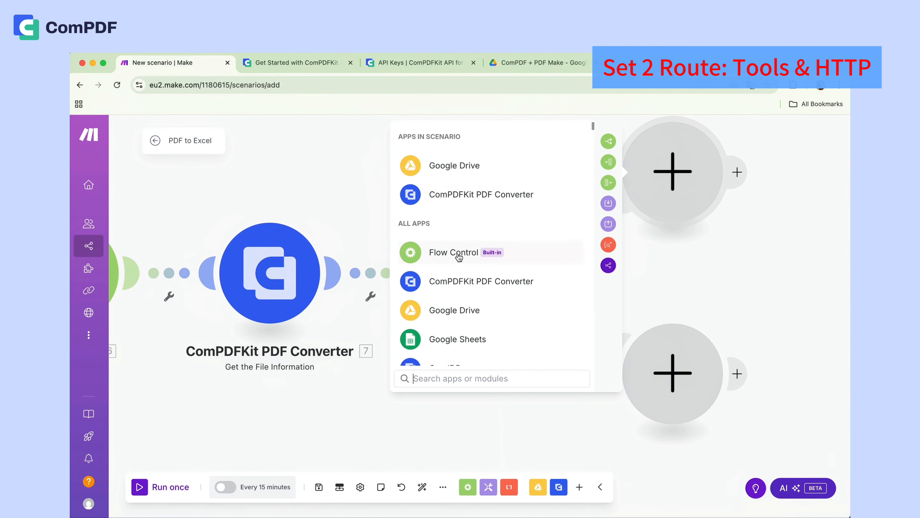
text(T)
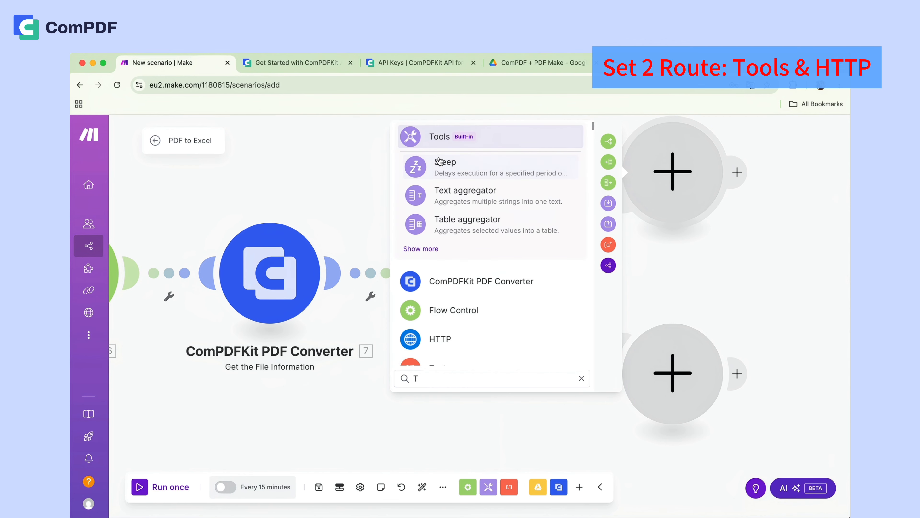
click(440, 160)
click(592, 247)
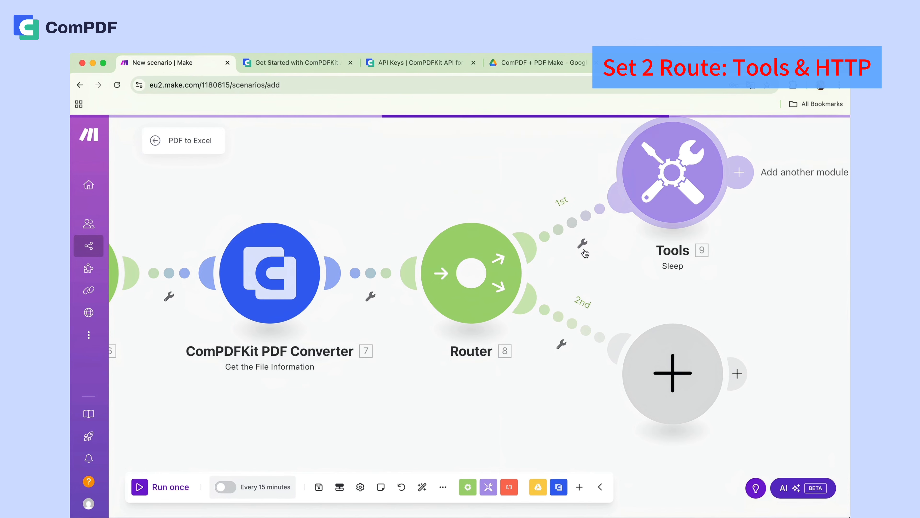
- Add an HTTP Get a file module on the Router's second route, map its URL to Get the File Information's URL, and save it
click(657, 376)
text(H)
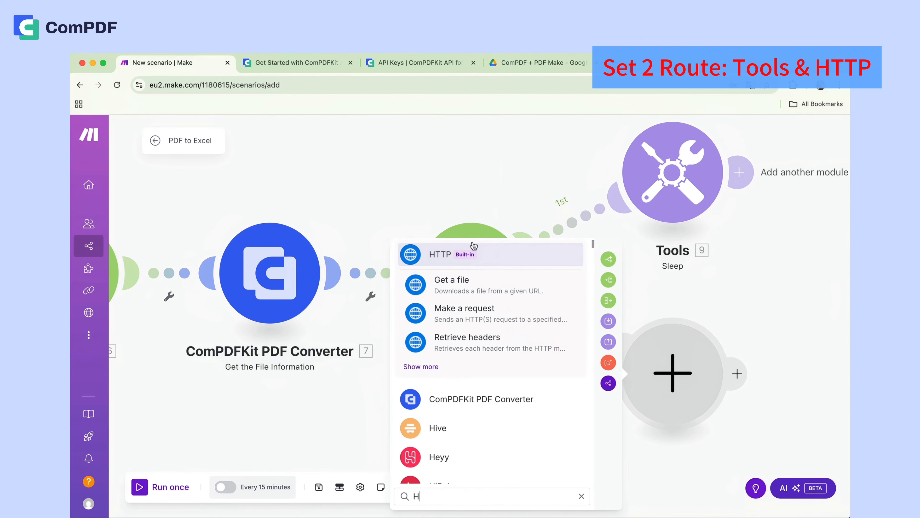
click(441, 263)
click(454, 335)
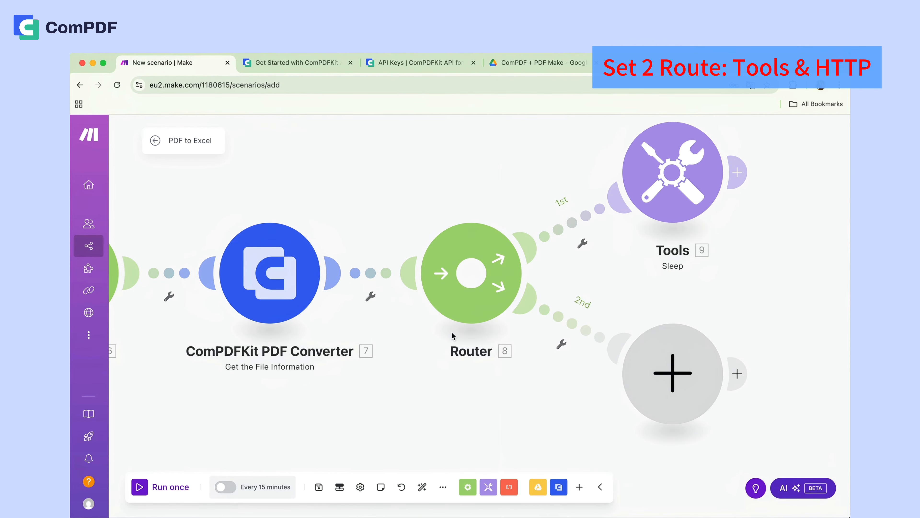
click(471, 381)
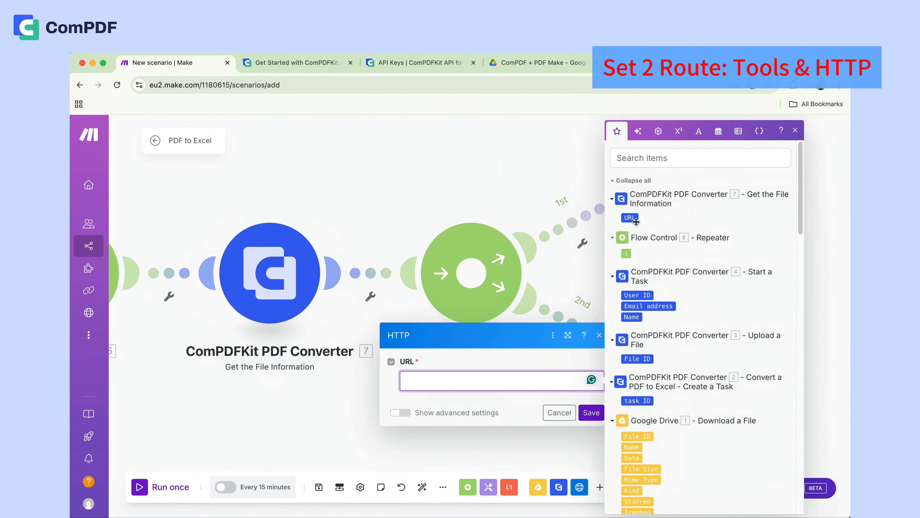
click(631, 217)
click(592, 412)
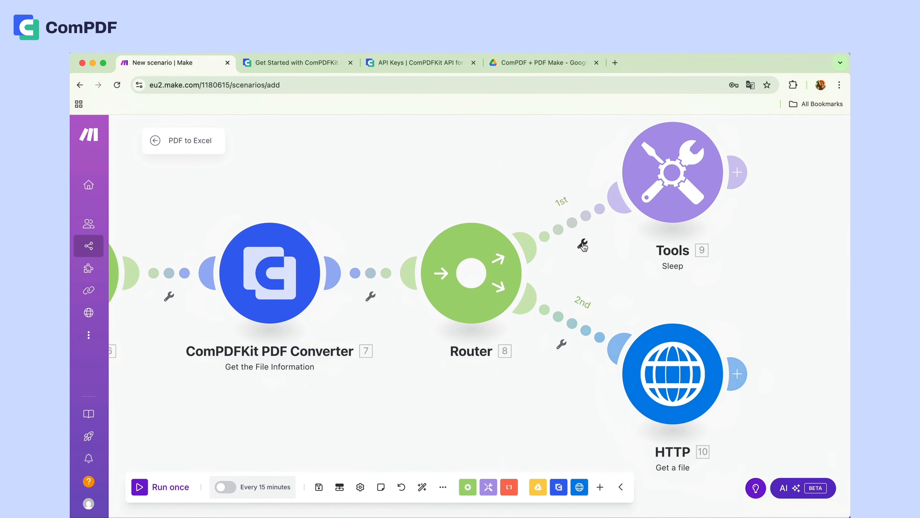
- Set up a filter on the first route to Sleep with the condition that Get the File Information's URL does not exist, and save it
click(582, 245)
click(583, 254)
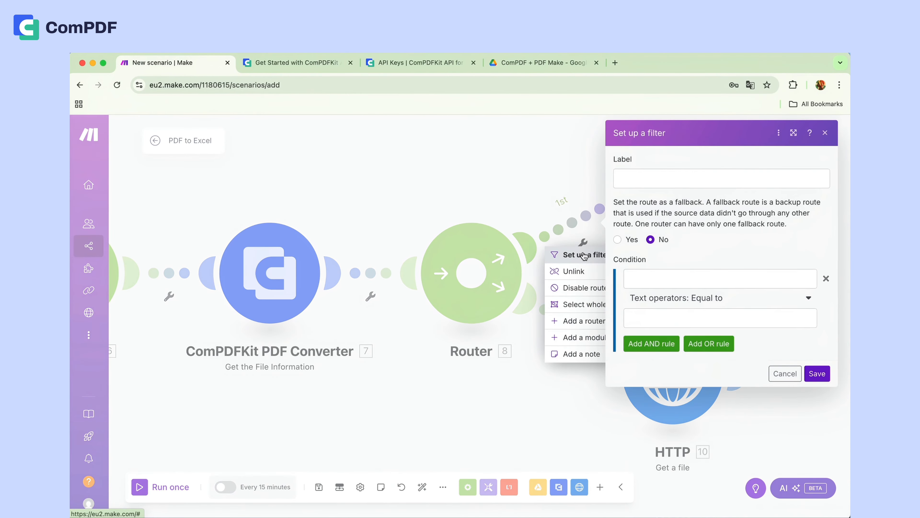
click(649, 278)
click(449, 218)
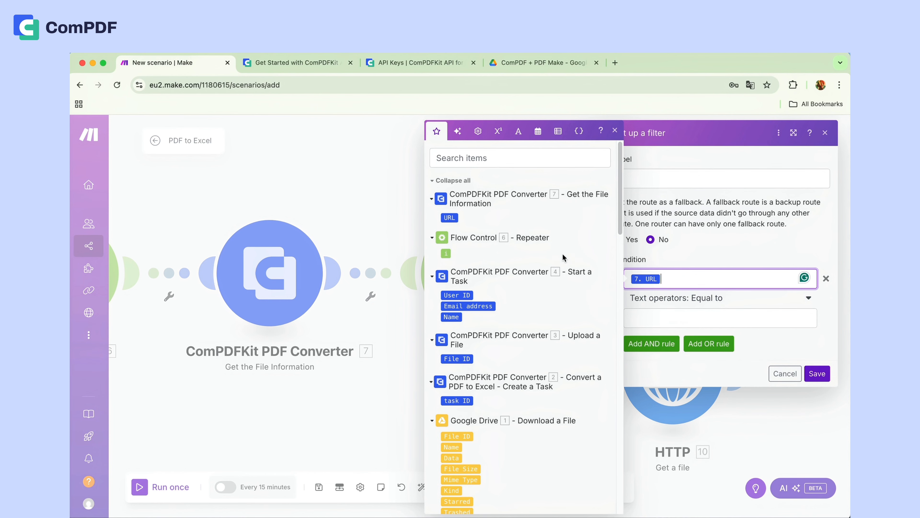
click(703, 300)
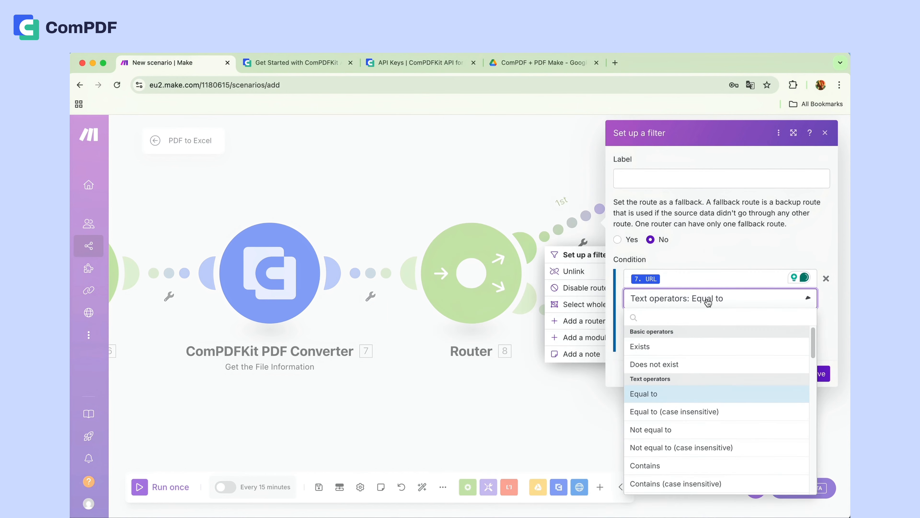
click(648, 362)
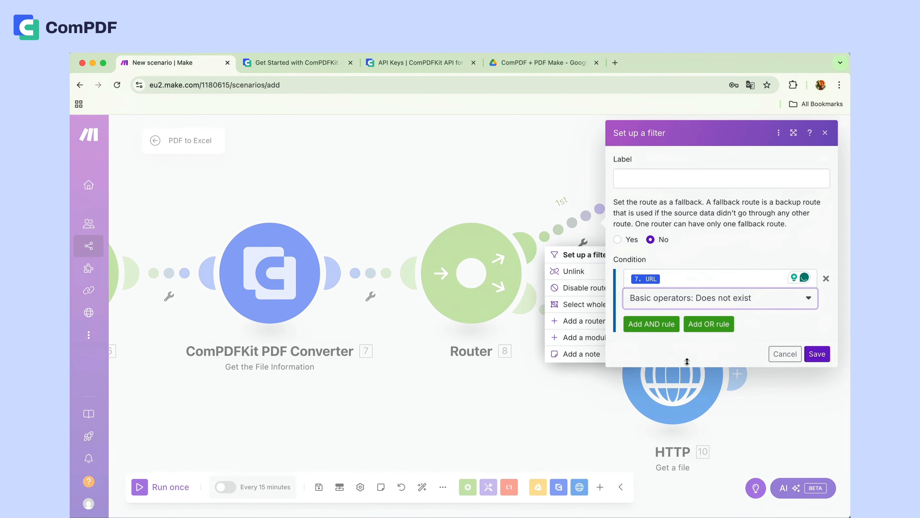
click(816, 354)
- Set up a filter on the second route to HTTP with the condition that Get the File Information's URL exists, and save it
click(561, 343)
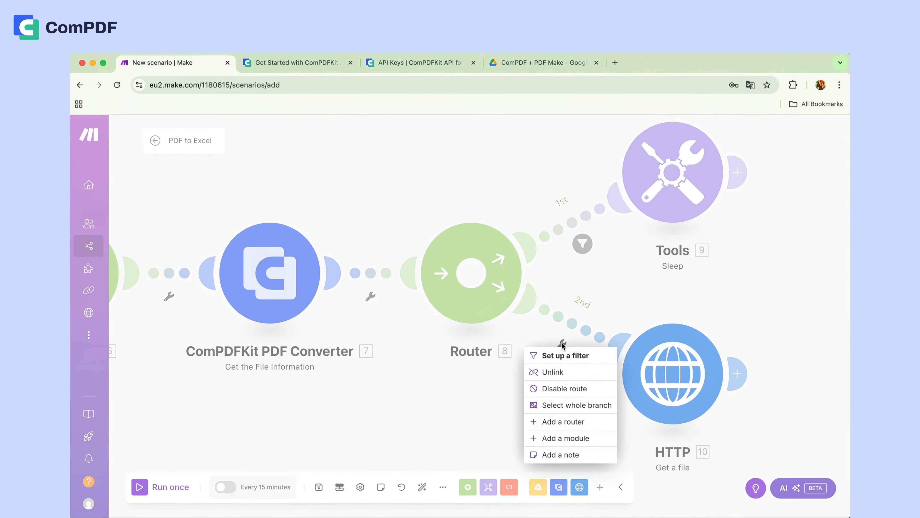
click(566, 355)
click(658, 347)
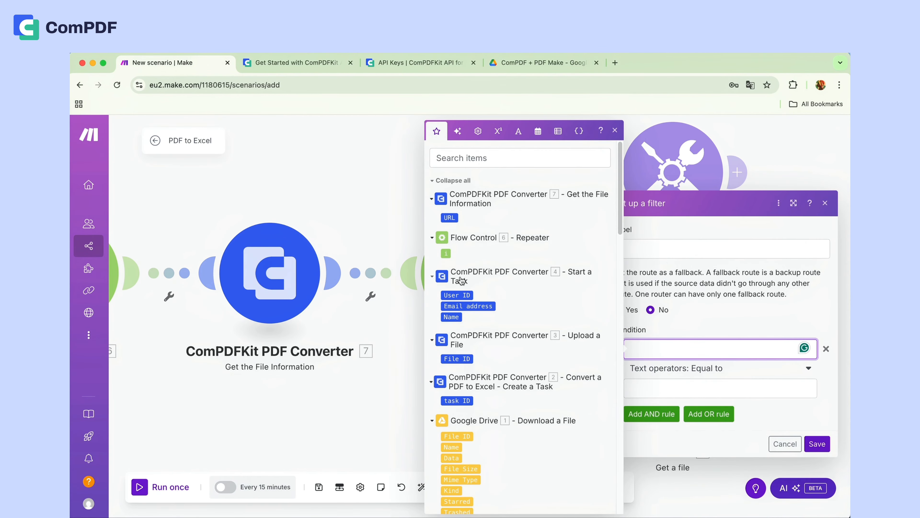
click(451, 217)
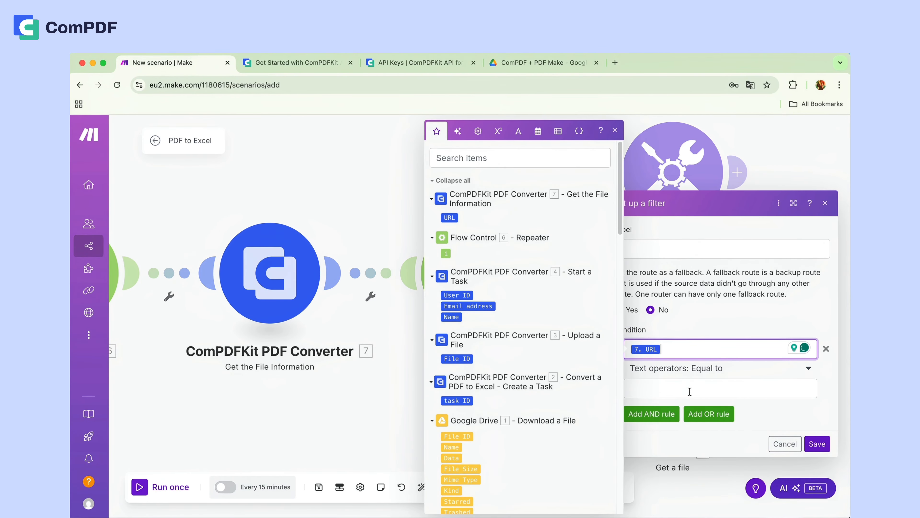
click(694, 369)
click(698, 373)
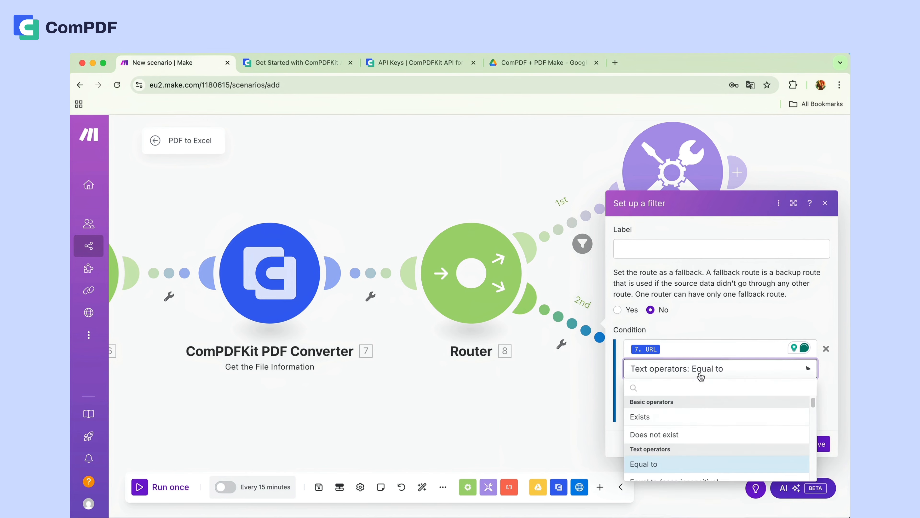
click(649, 420)
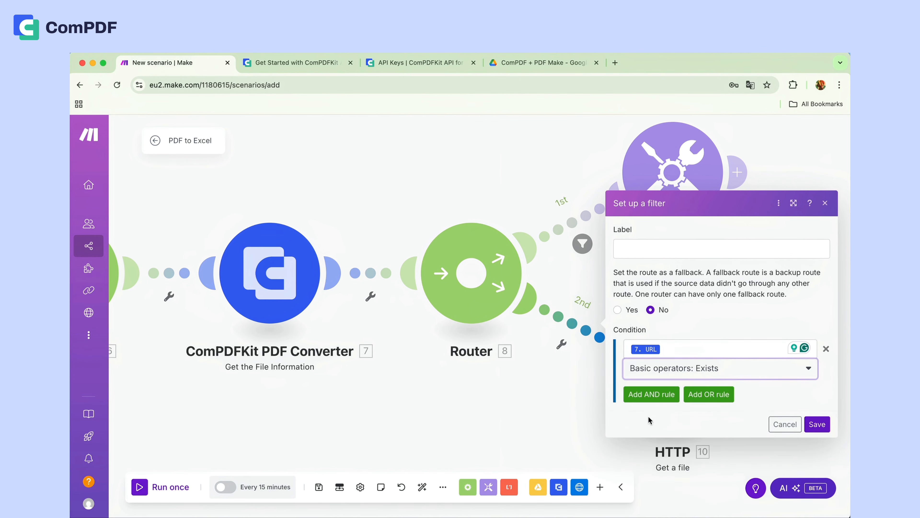
click(808, 428)
- Add a Google Drive Upload a File module after the HTTP Get a file module
click(735, 372)
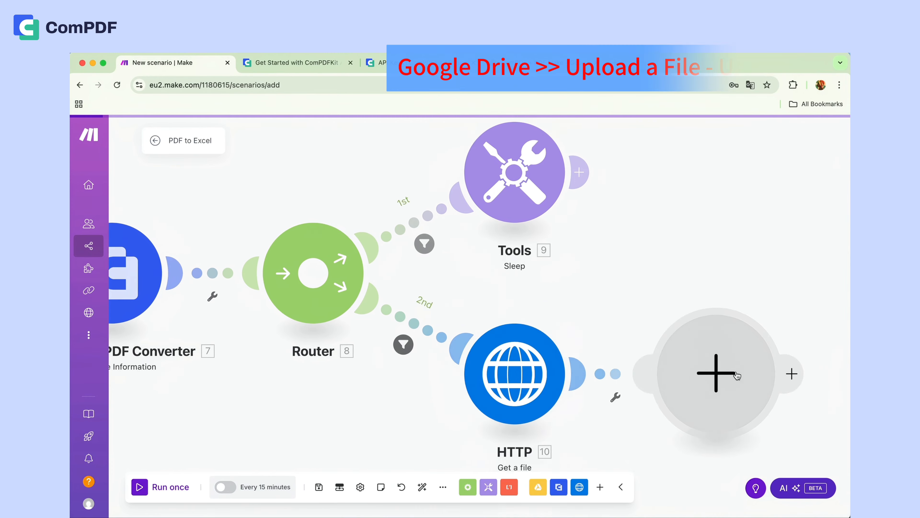
click(736, 376)
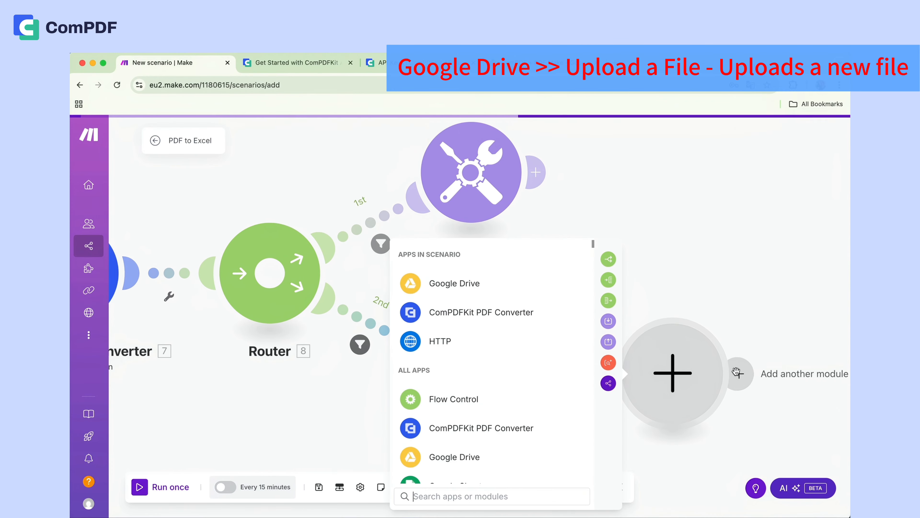
click(450, 287)
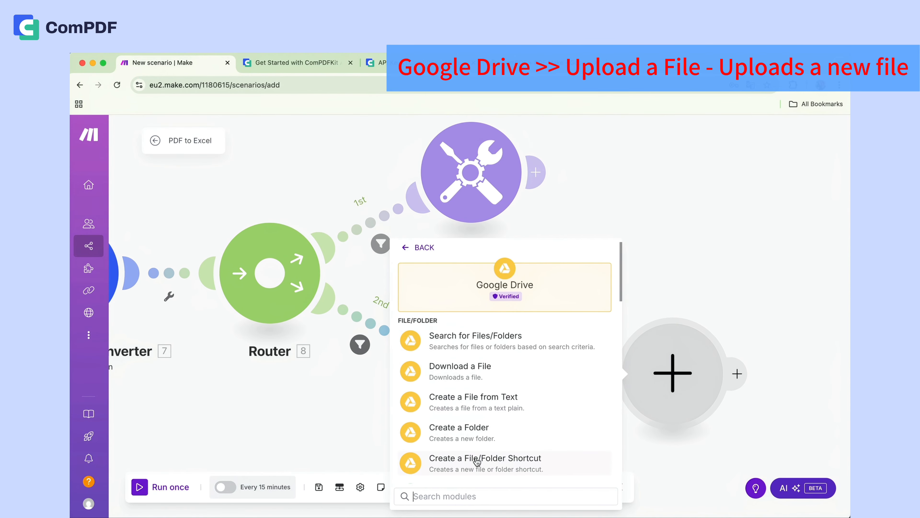
scroll(477, 462, down, 4)
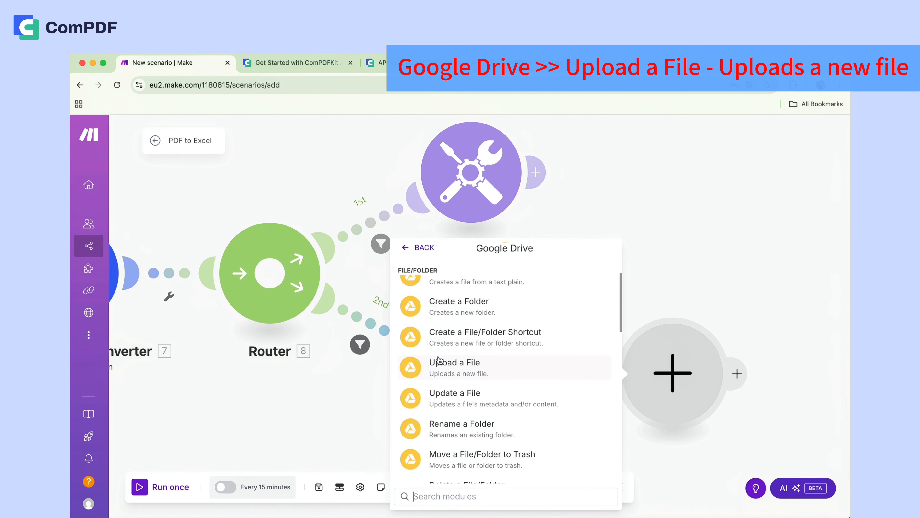
click(476, 372)
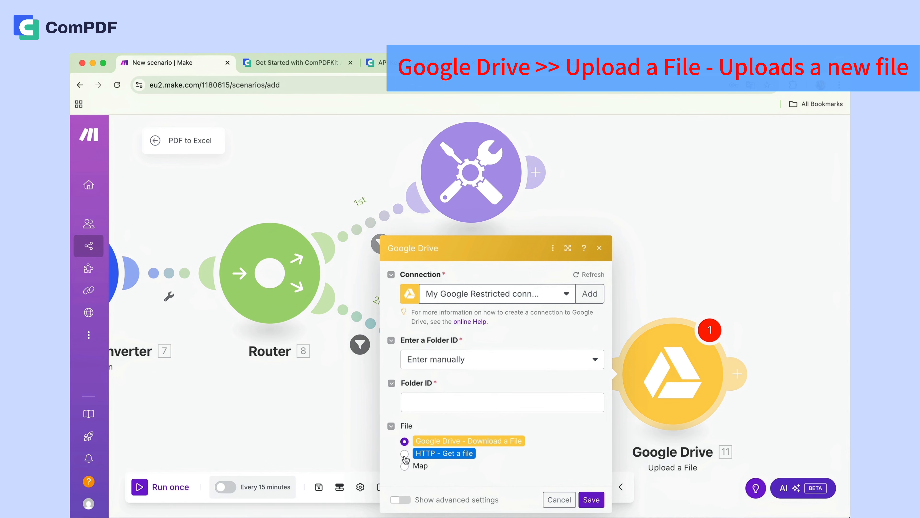
- Set the Google Drive upload to use the HTTP - Get a file output and the ComPDF + PDF Make folder in My Drive, and save the module
click(405, 456)
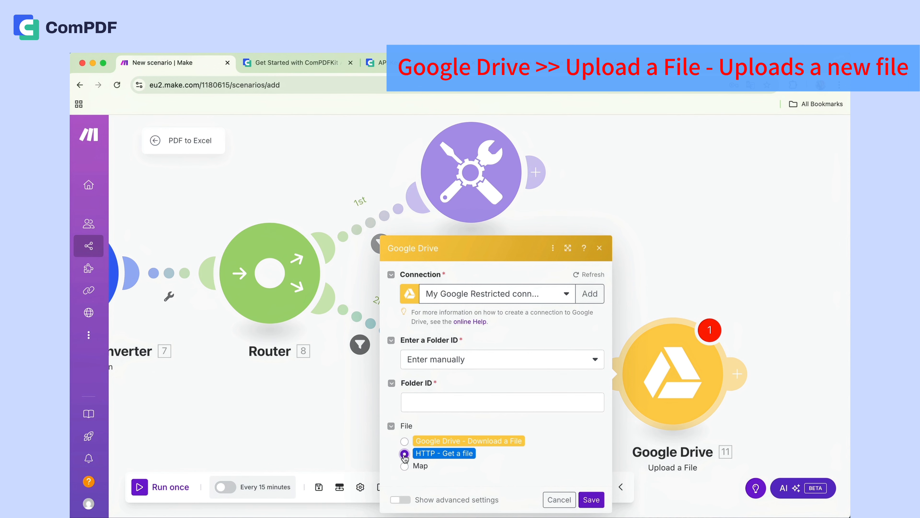
click(451, 360)
click(437, 396)
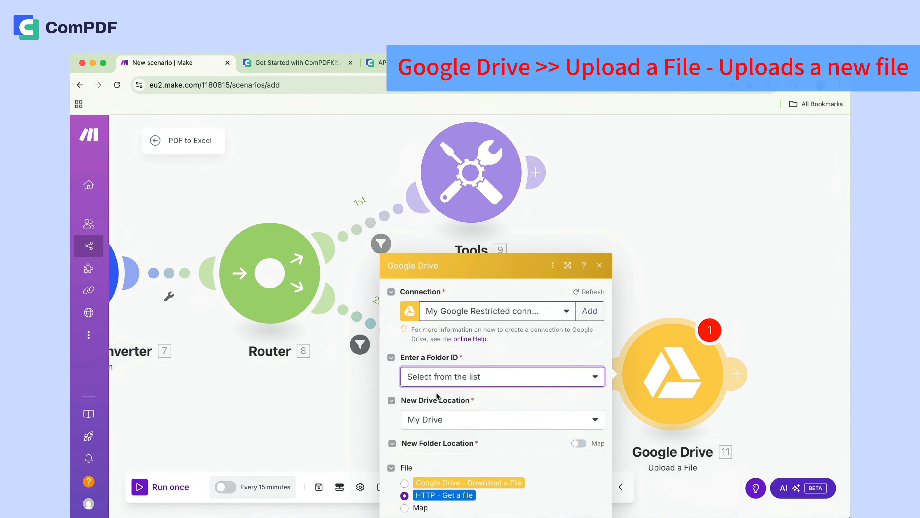
click(438, 405)
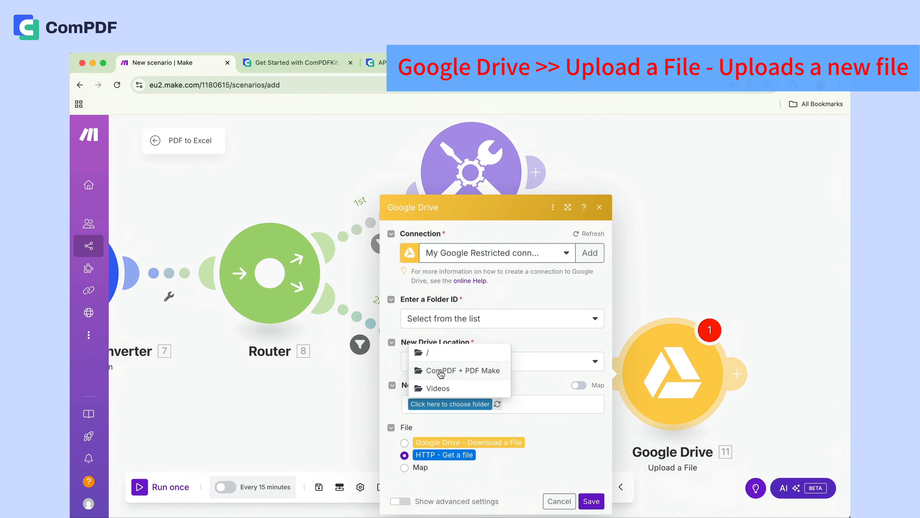
click(440, 371)
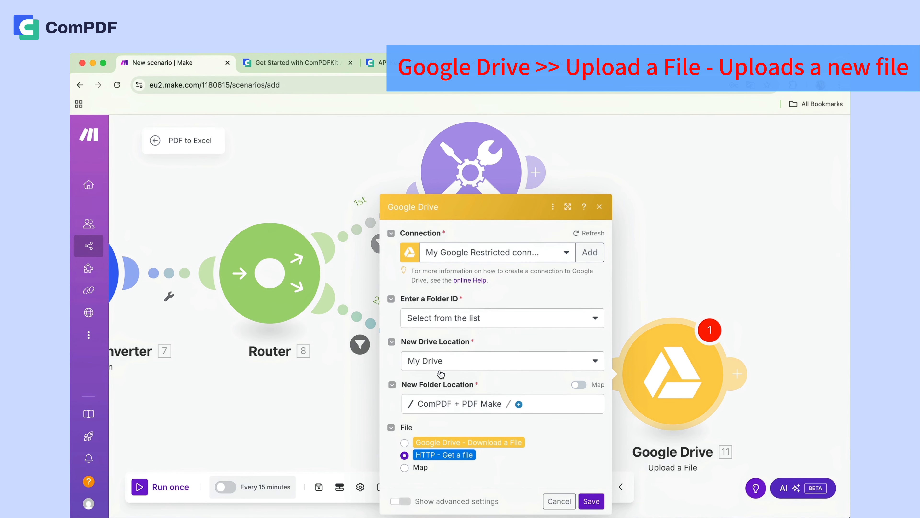
click(592, 501)
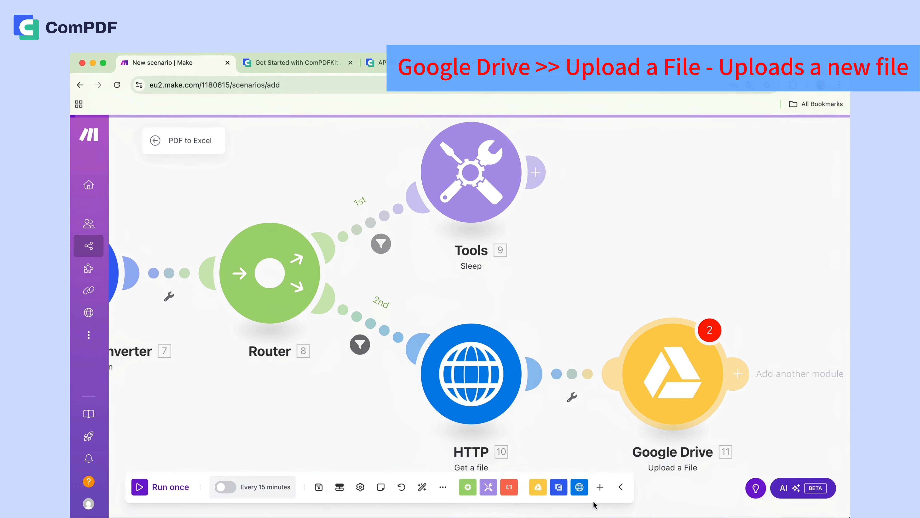
click(707, 400)
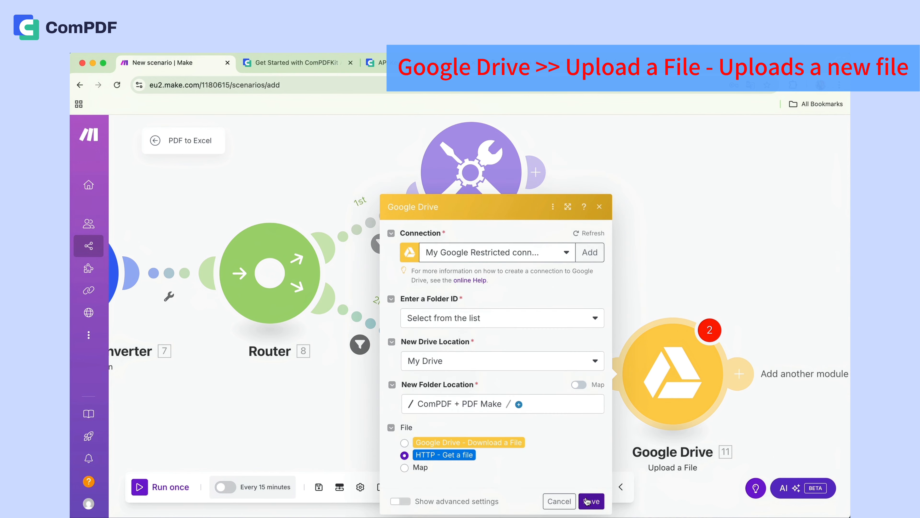
click(589, 502)
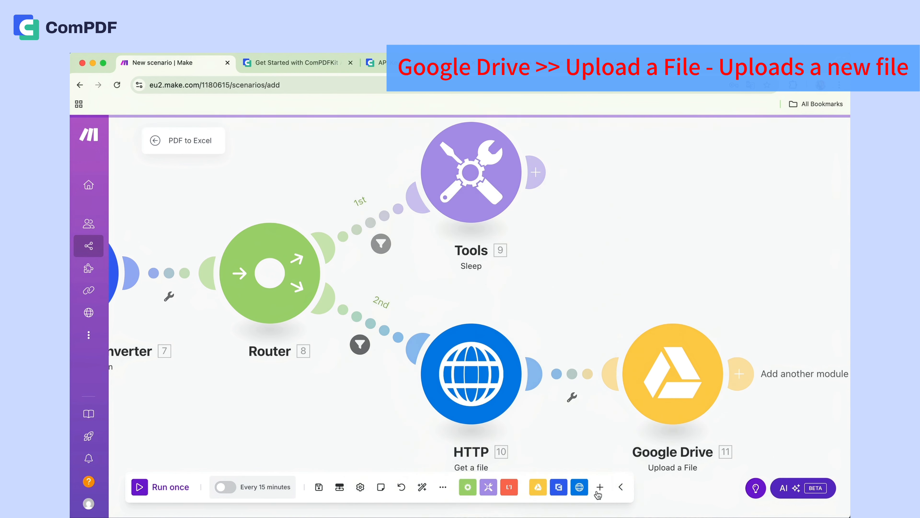
- Add a JSON Parse JSON module after the Google Drive Upload a File module
click(736, 382)
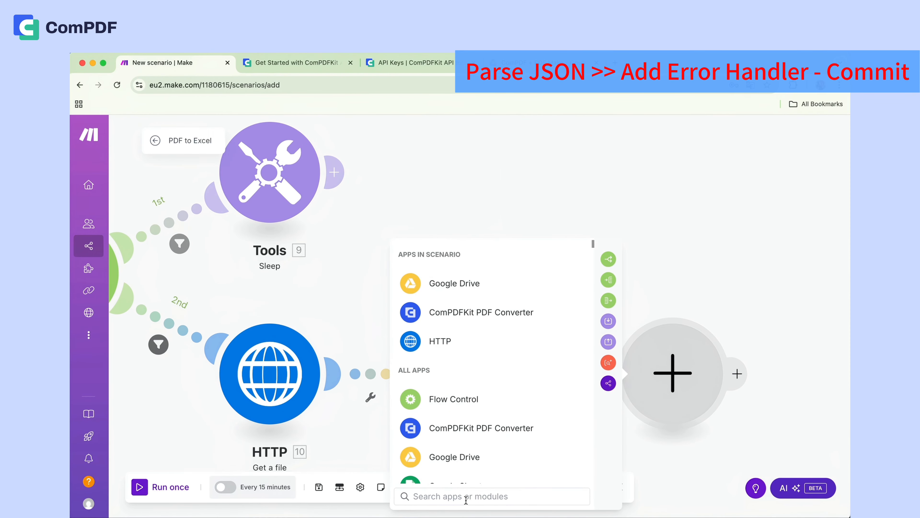
click(466, 497)
text(J)
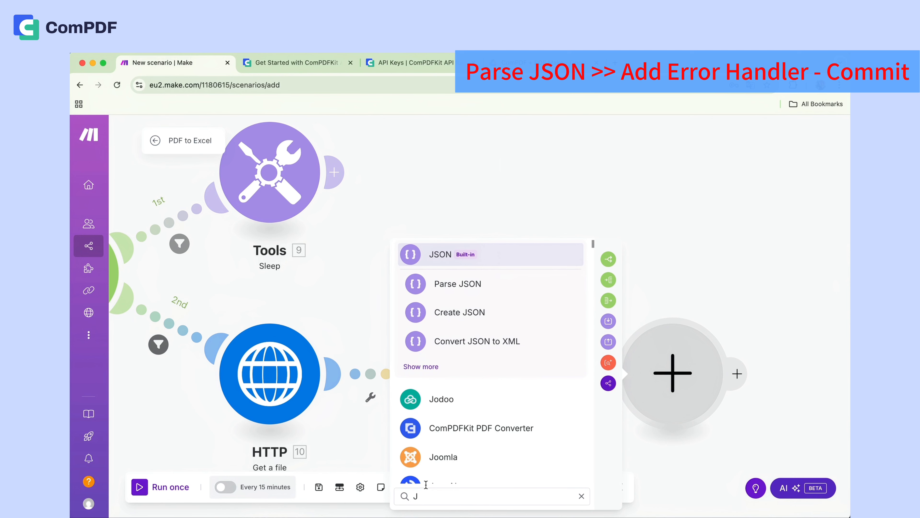
click(458, 282)
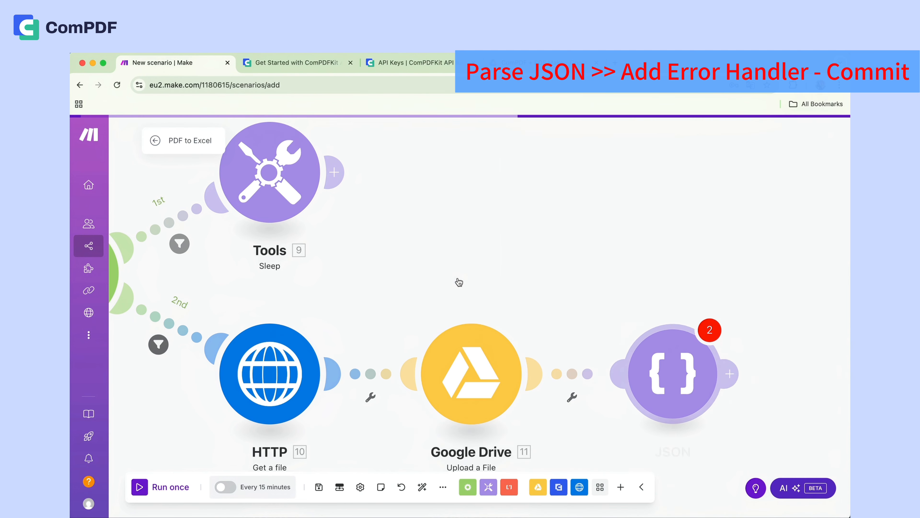
- Set the Parse JSON module's JSON string to "Throw Error" and save the module
click(420, 421)
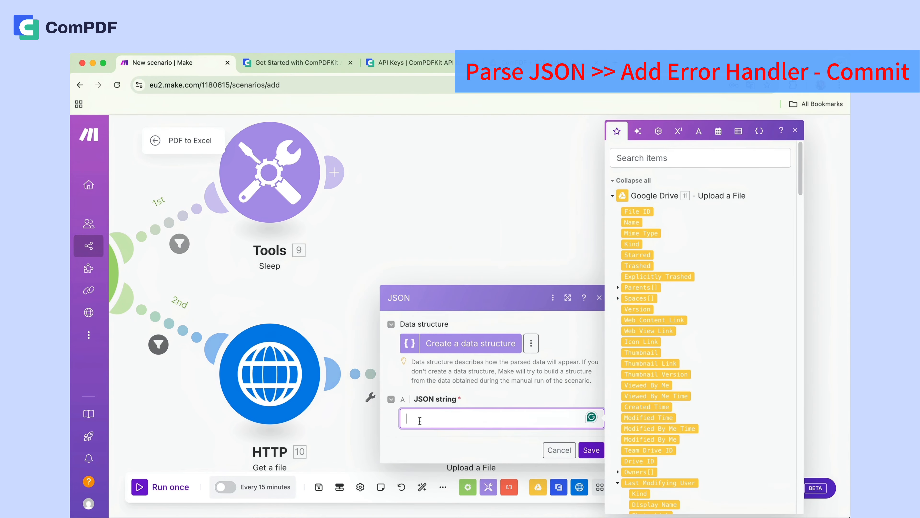
text(Throw Error End)
click(591, 449)
- Add a Commit error handler to the Parse JSON module and run the scenario once
right_click(666, 371)
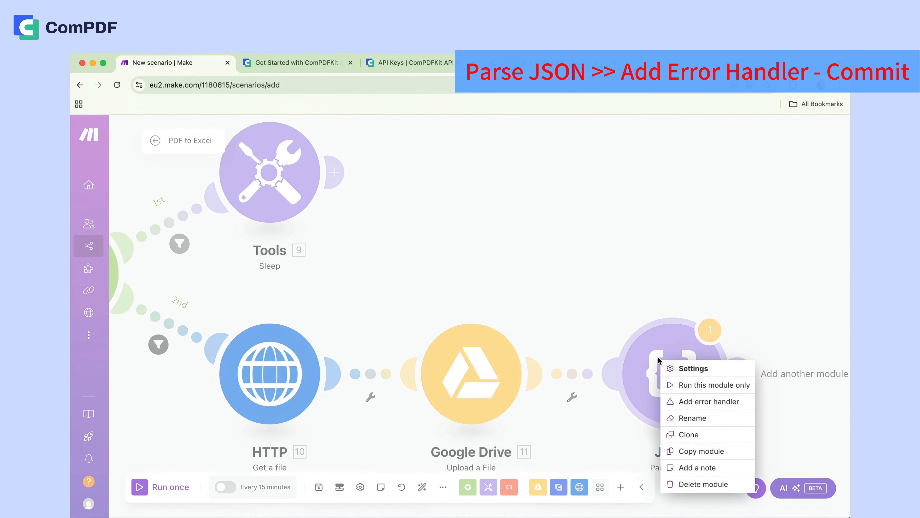
click(675, 401)
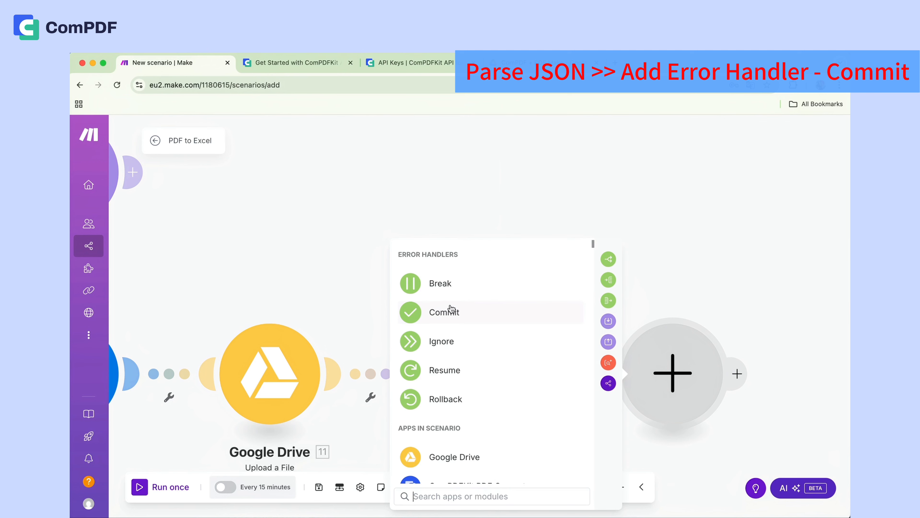
click(451, 309)
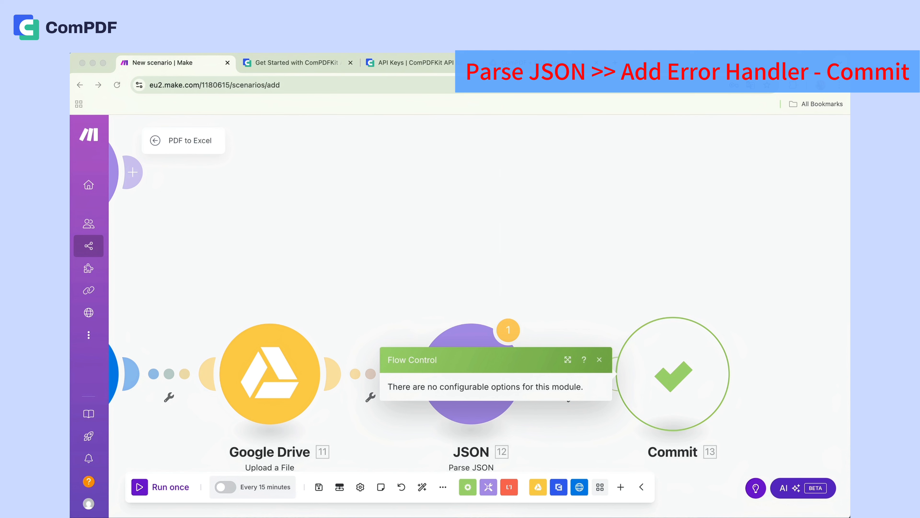
click(140, 487)
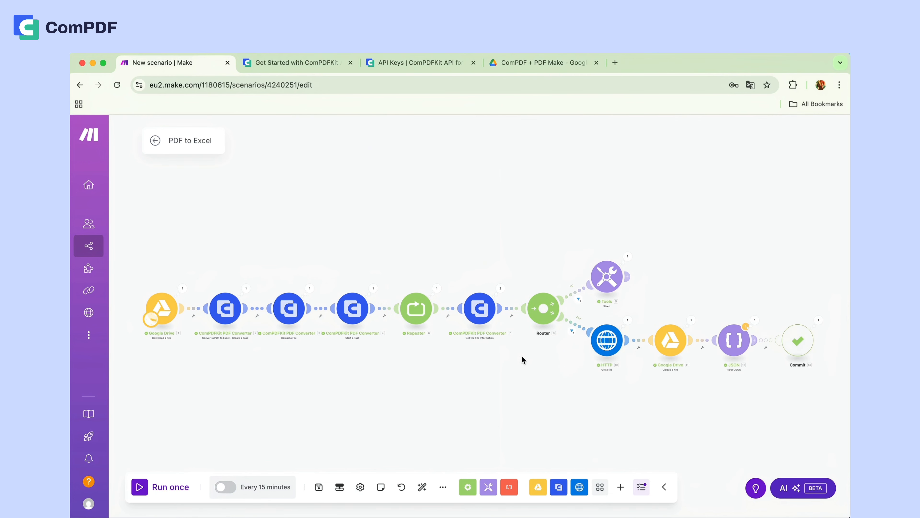
- Close the two ComPDFKit pages and download the converted pdf-to-excel.xlsx from the ComPDF + PDF Make folder in Google Drive
click(473, 63)
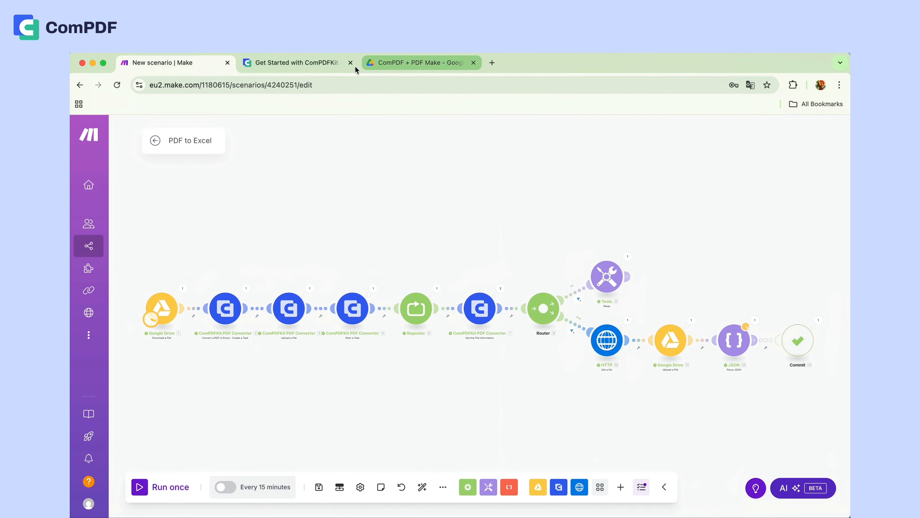
click(349, 63)
click(276, 63)
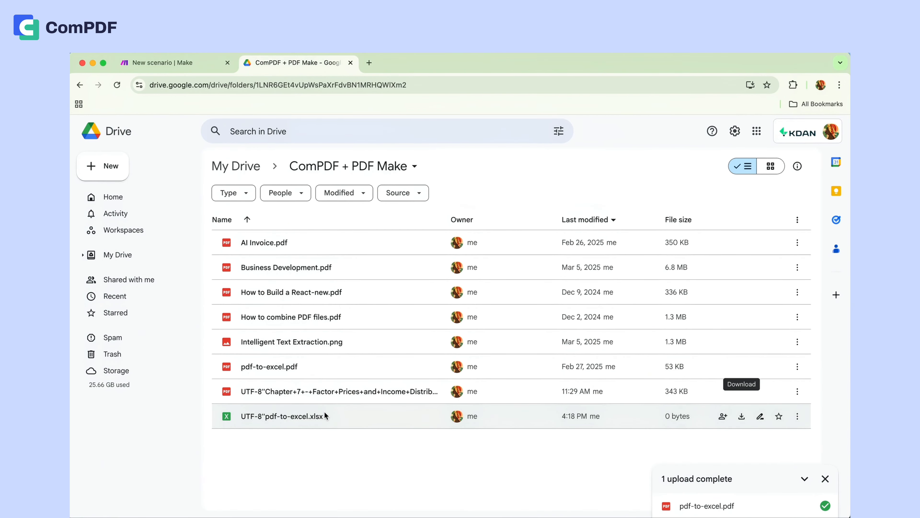
click(797, 415)
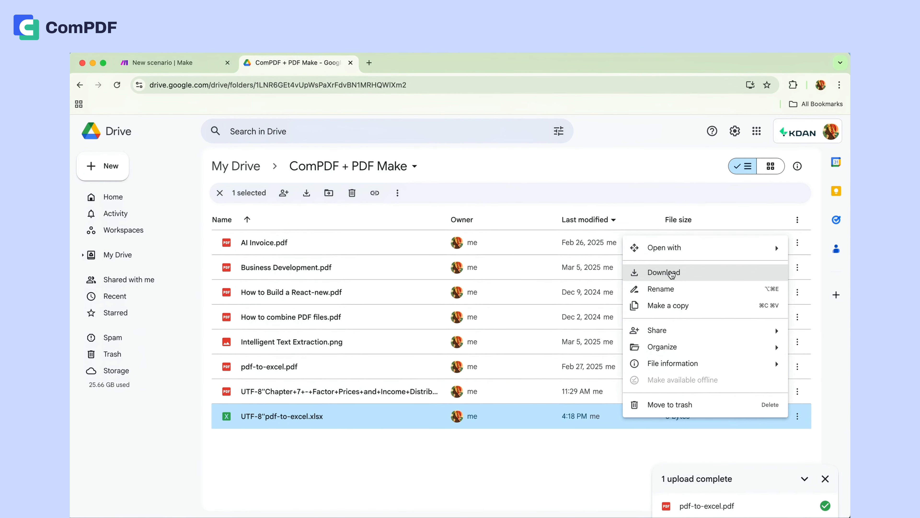
click(671, 274)
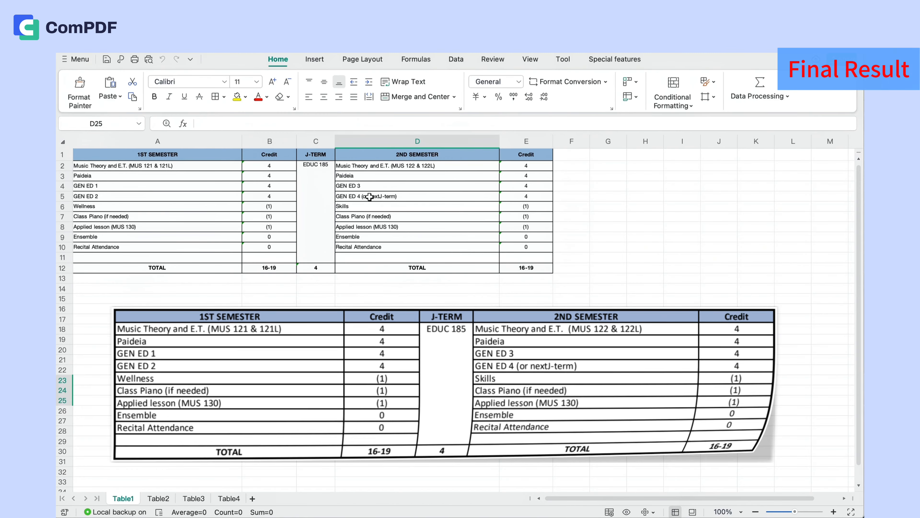
- Review the converted workbook's sheets Table1, Table2, Table3 and Table4 in the spreadsheet application
click(269, 390)
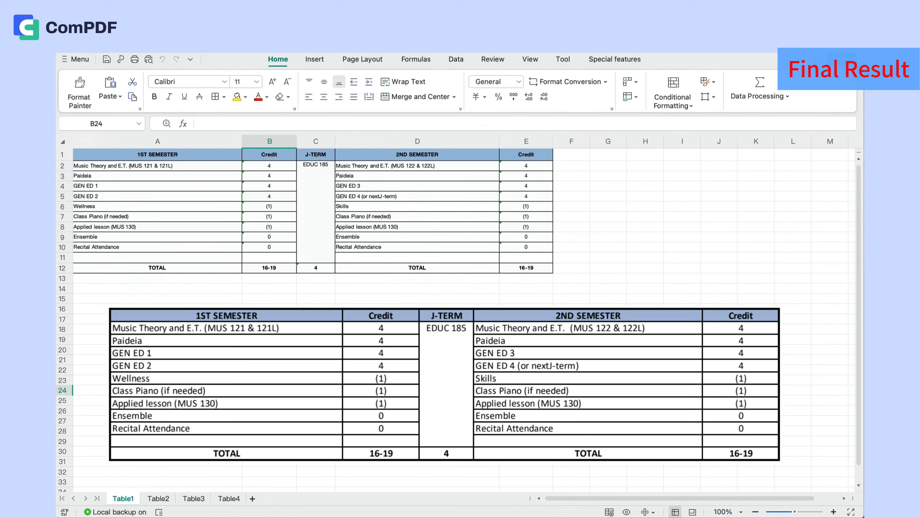
click(159, 497)
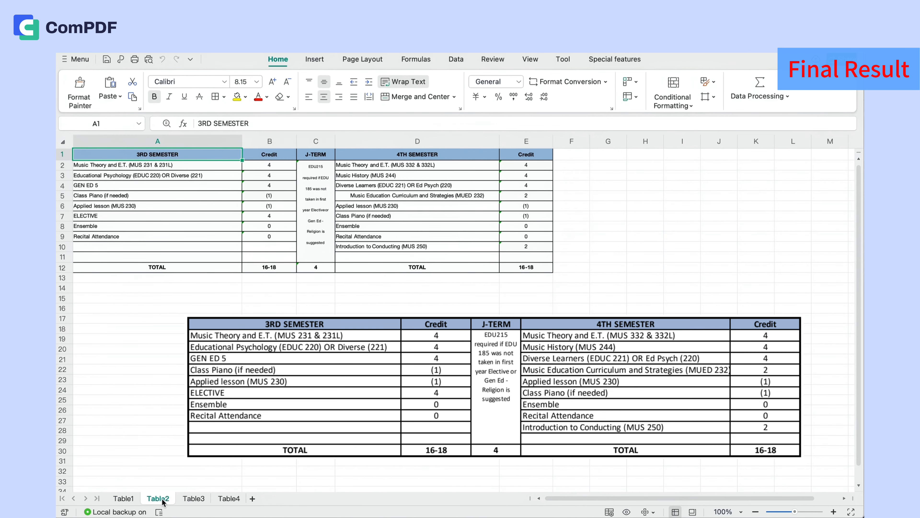
click(197, 503)
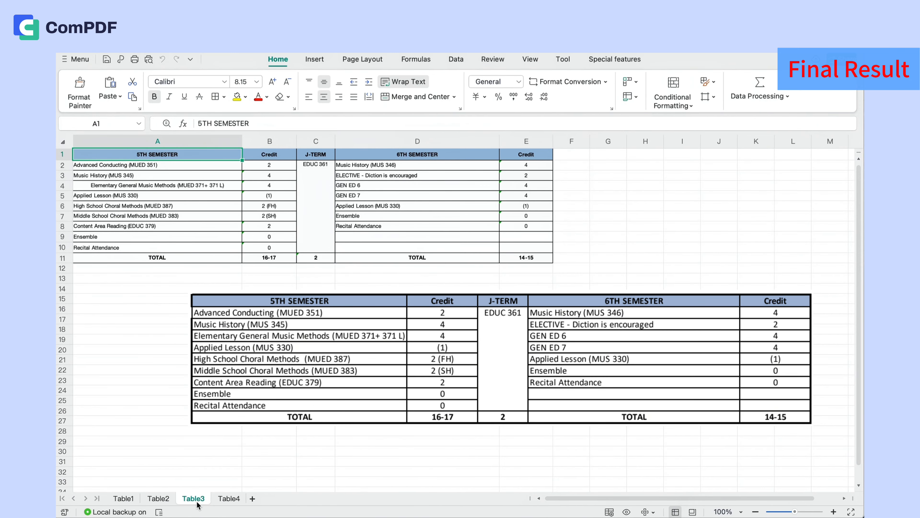
click(221, 499)
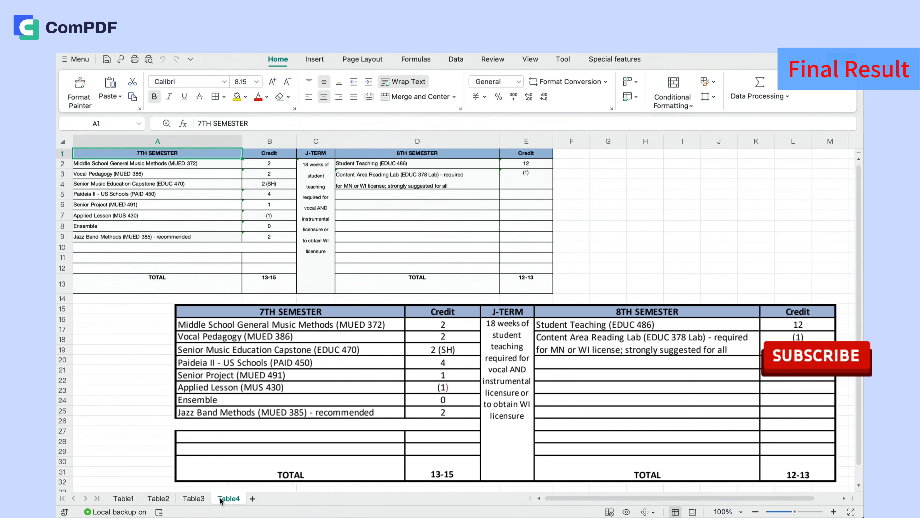